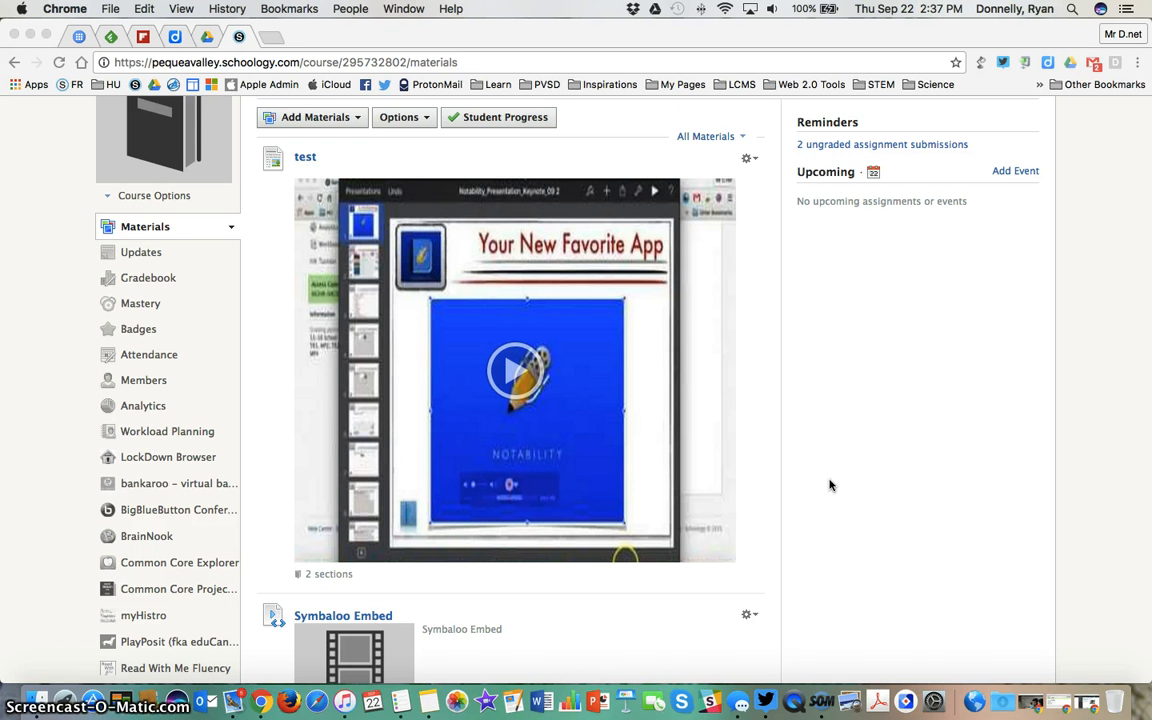
Filter the course materials to assignments and open Moodle Test Lesson --> Assignment for editing
{"action": "scroll", "coordinate": [829, 485], "scroll_direction": "up", "scroll_amount": 2}
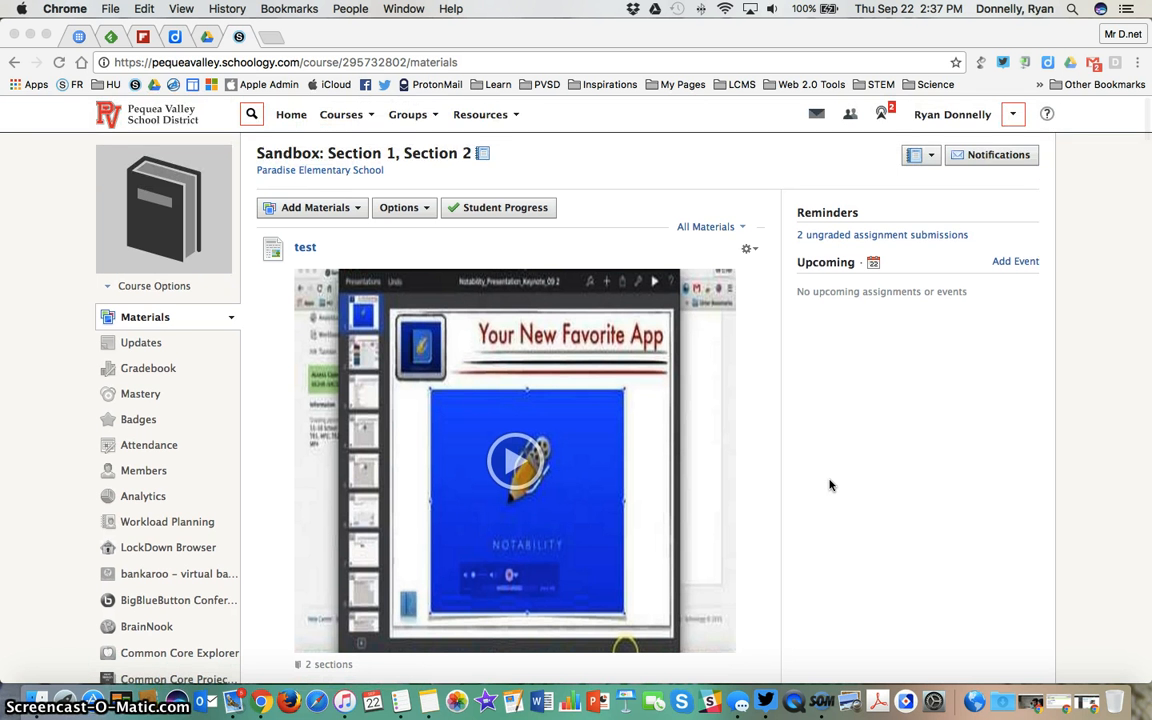
{"action": "left_click", "coordinate": [696, 227]}
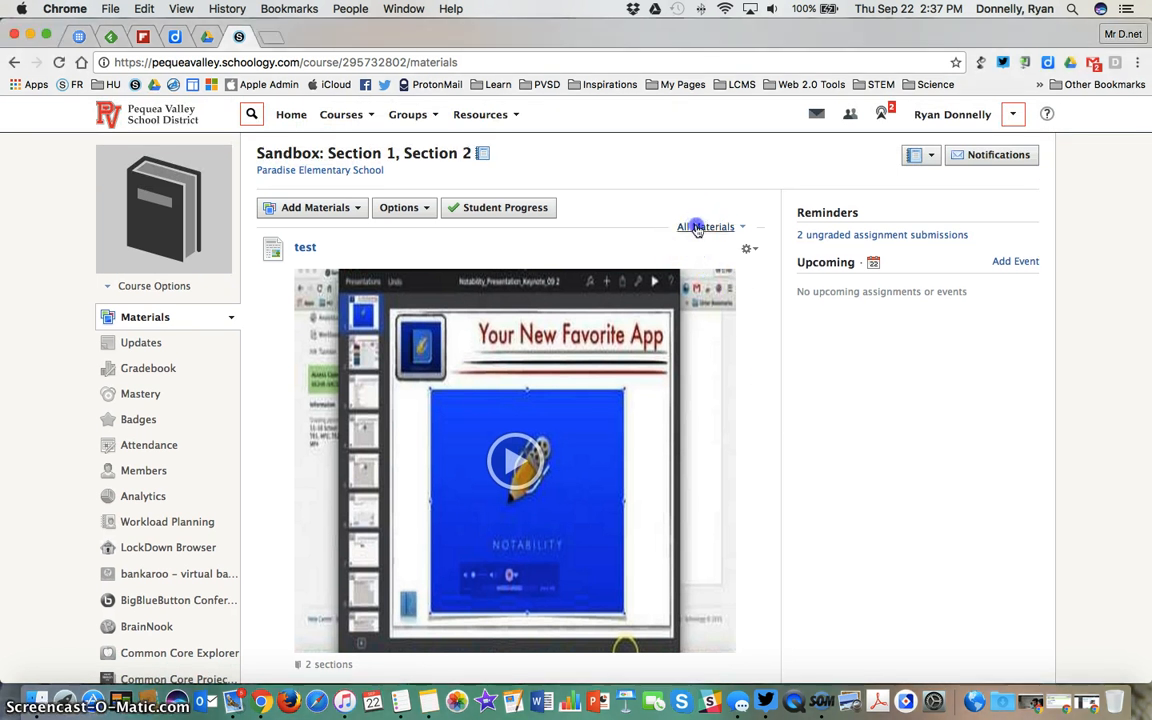
{"action": "left_click", "coordinate": [697, 275]}
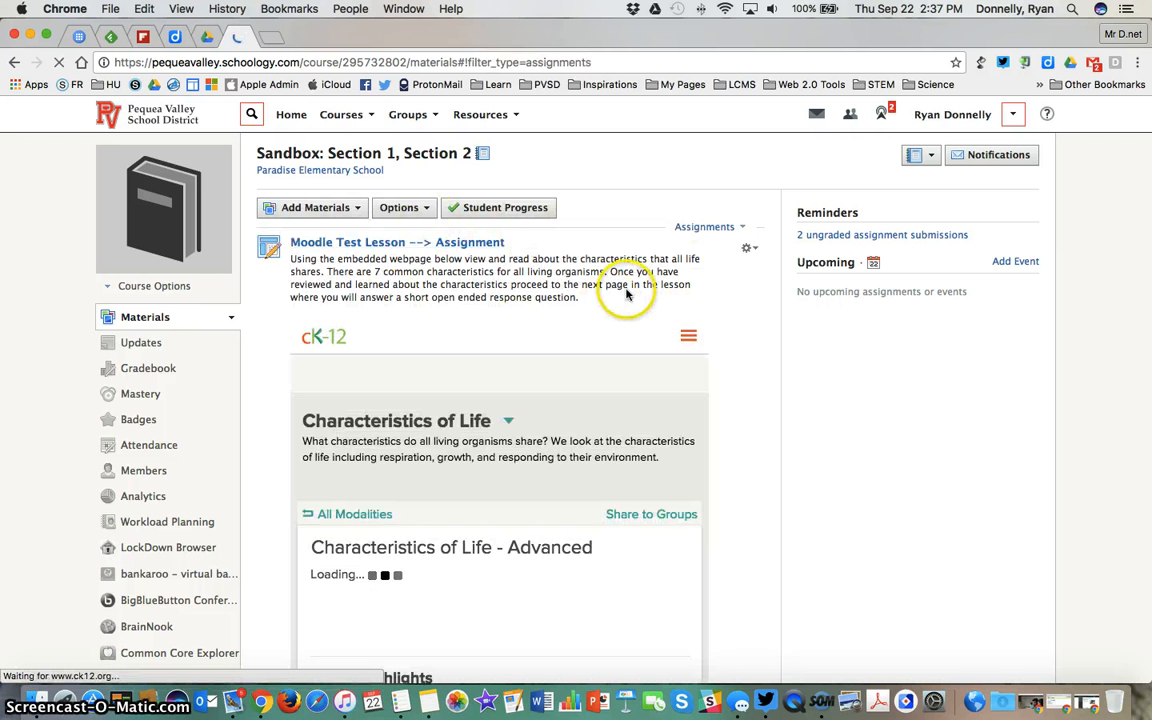
{"action": "left_click", "coordinate": [749, 249]}
{"action": "left_click", "coordinate": [758, 272]}
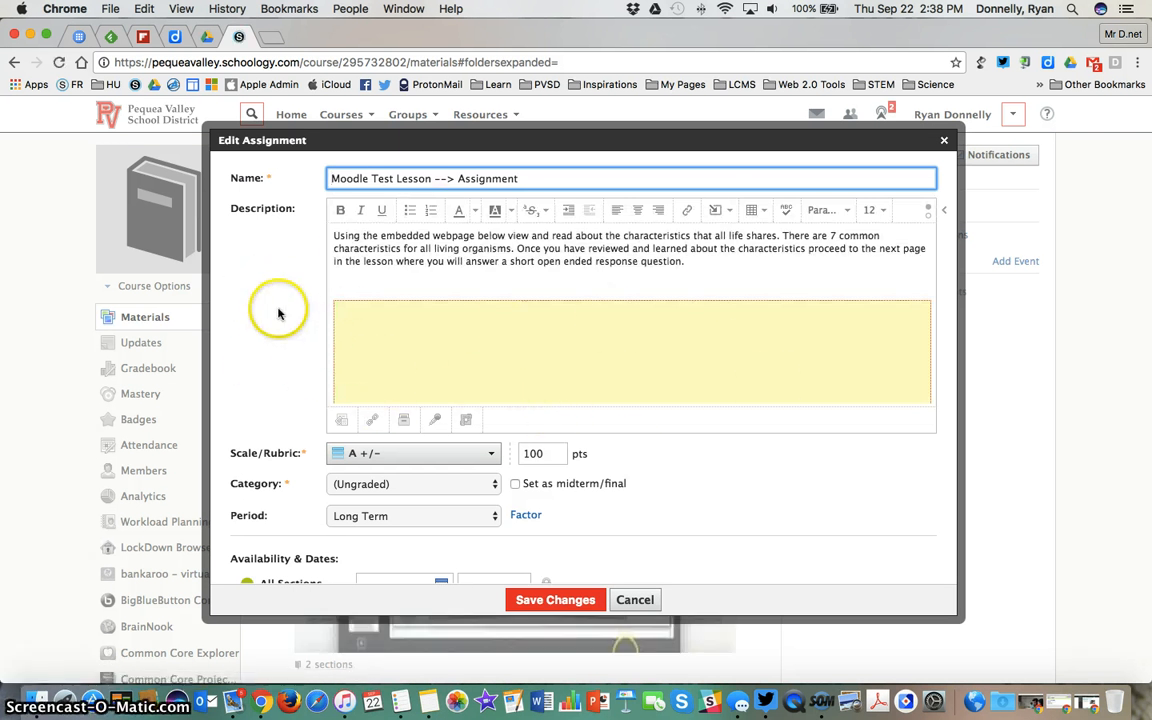
Enable Individually Assign, search by first name to assign the work to the matching Section 2 student, and discard the edit
{"action": "scroll", "coordinate": [278, 314], "scroll_direction": "down", "scroll_amount": 1}
{"action": "scroll", "coordinate": [278, 314], "scroll_direction": "down", "scroll_amount": 3}
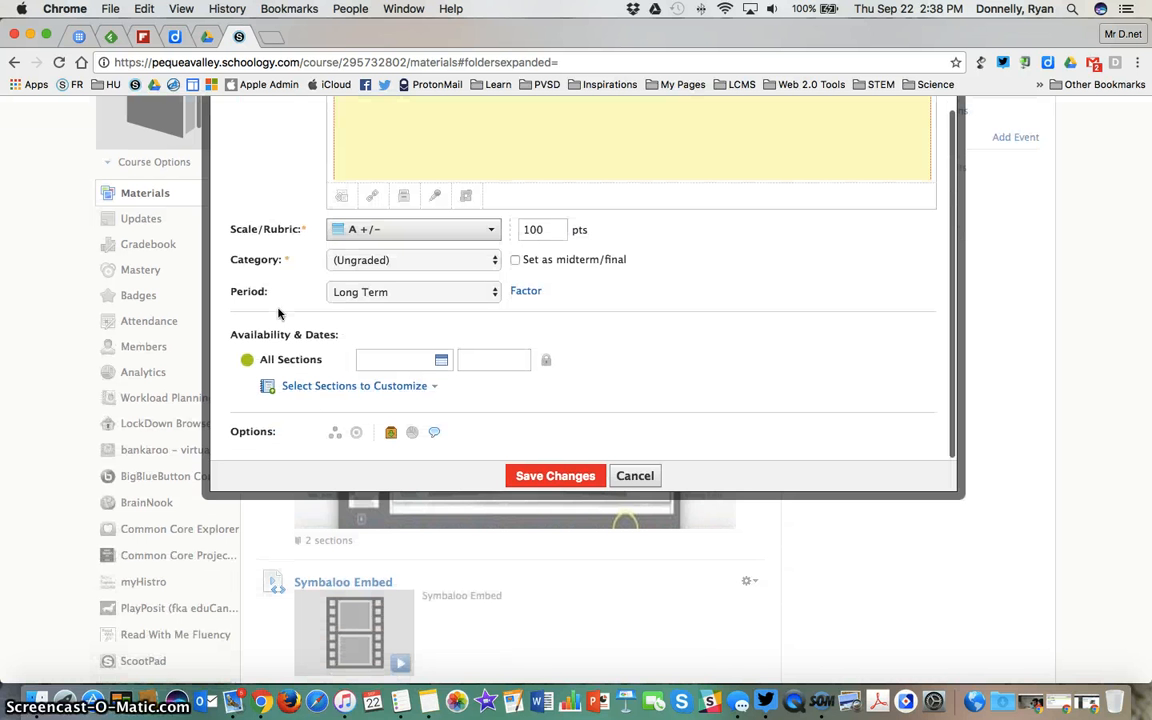
{"action": "left_click", "coordinate": [250, 430]}
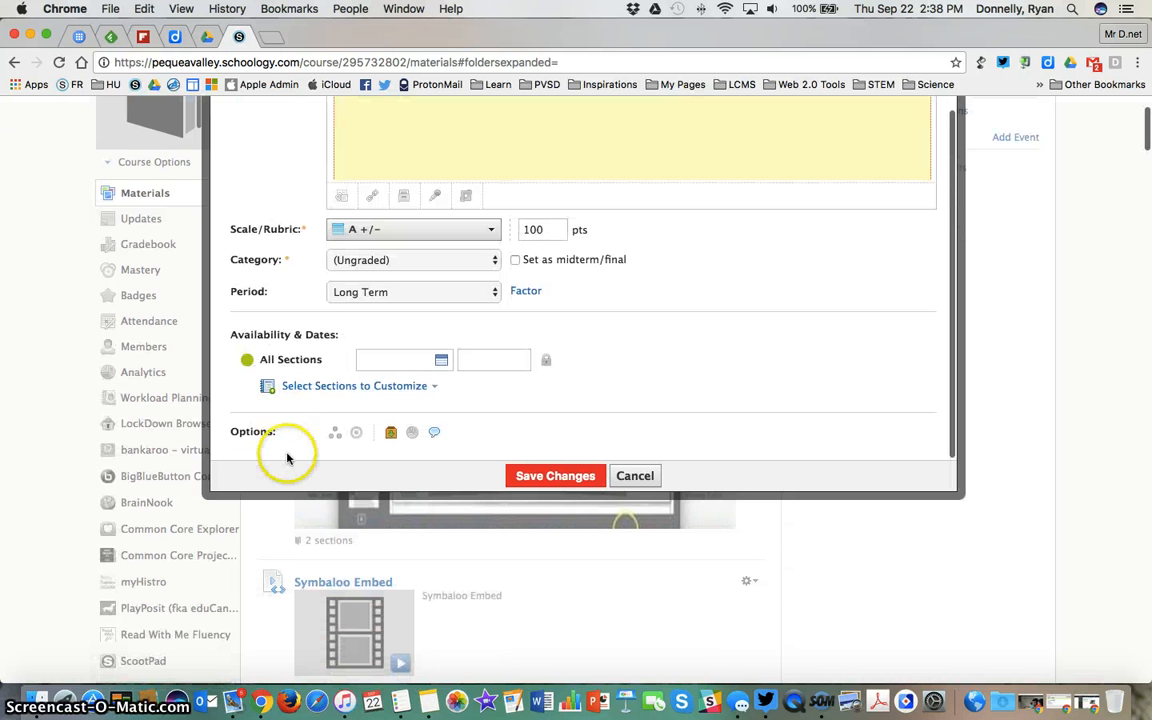
{"action": "left_click", "coordinate": [336, 438]}
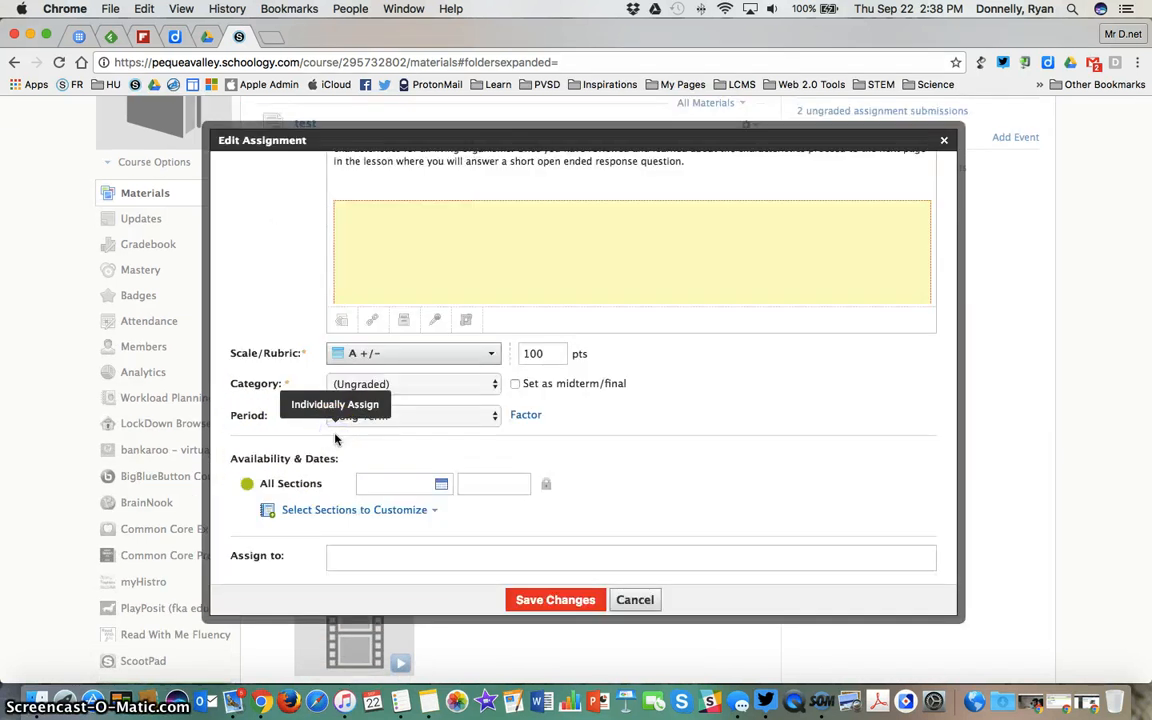
{"action": "scroll", "coordinate": [355, 489], "scroll_direction": "down", "scroll_amount": 2}
{"action": "left_click", "coordinate": [349, 498]}
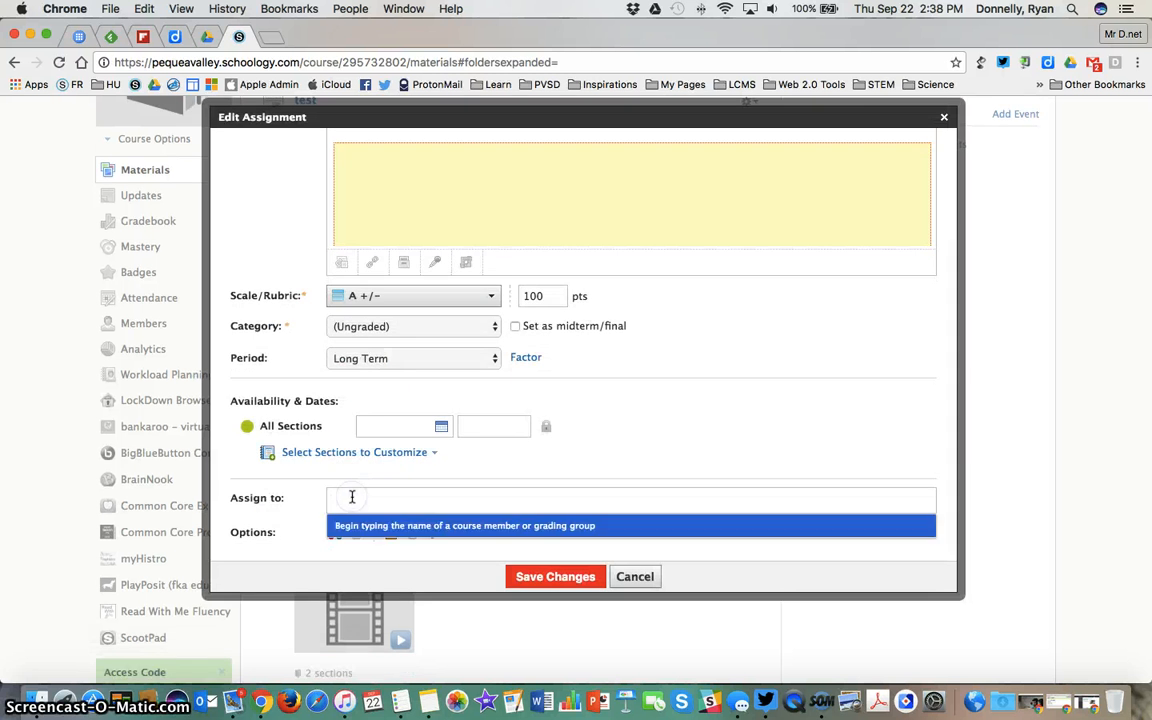
{"action": "type", "text": "ryan"}
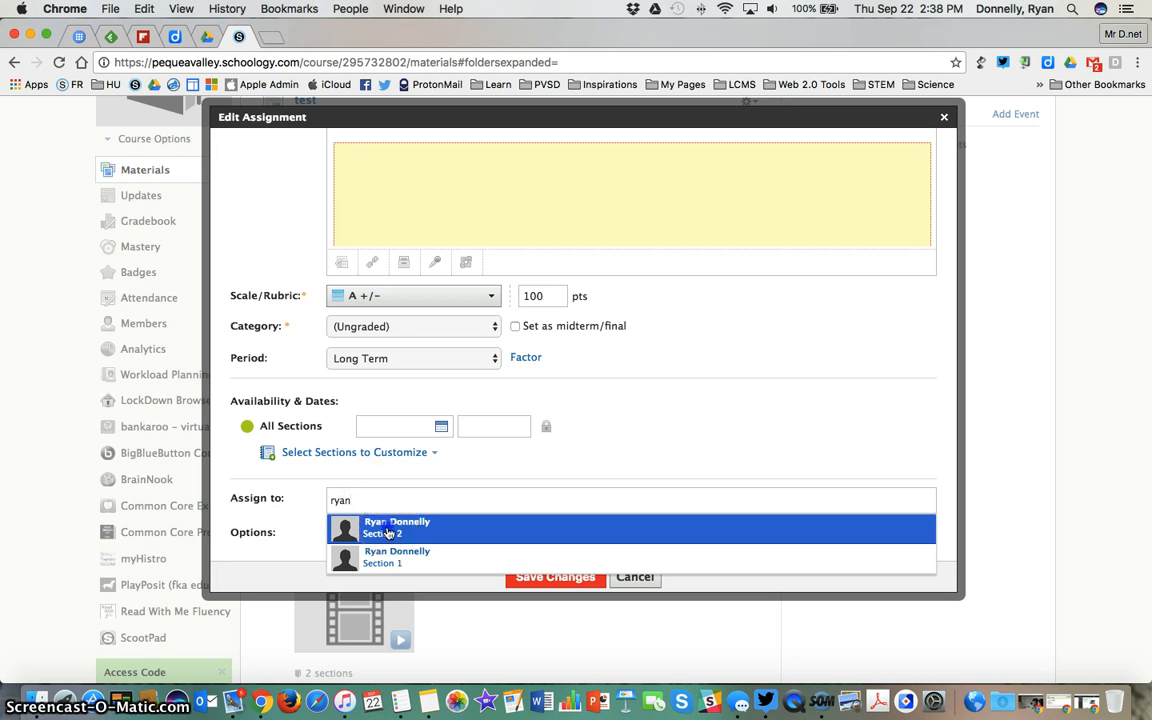
{"action": "left_click", "coordinate": [388, 527]}
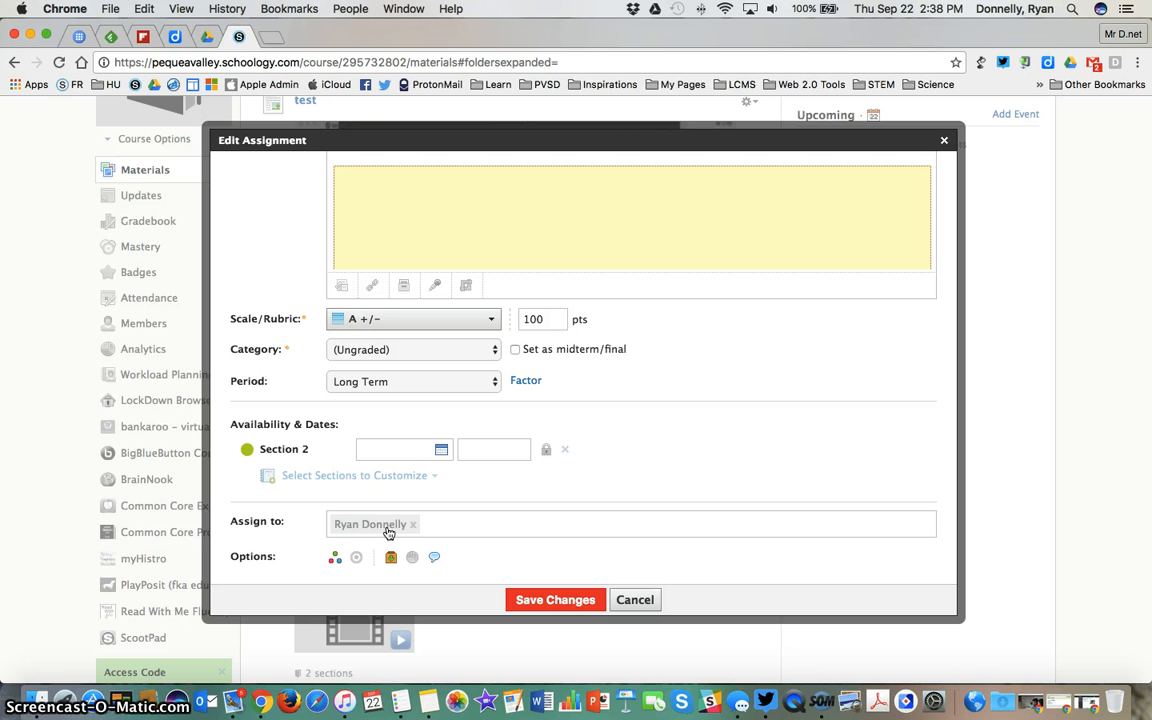
{"action": "left_click", "coordinate": [635, 599]}
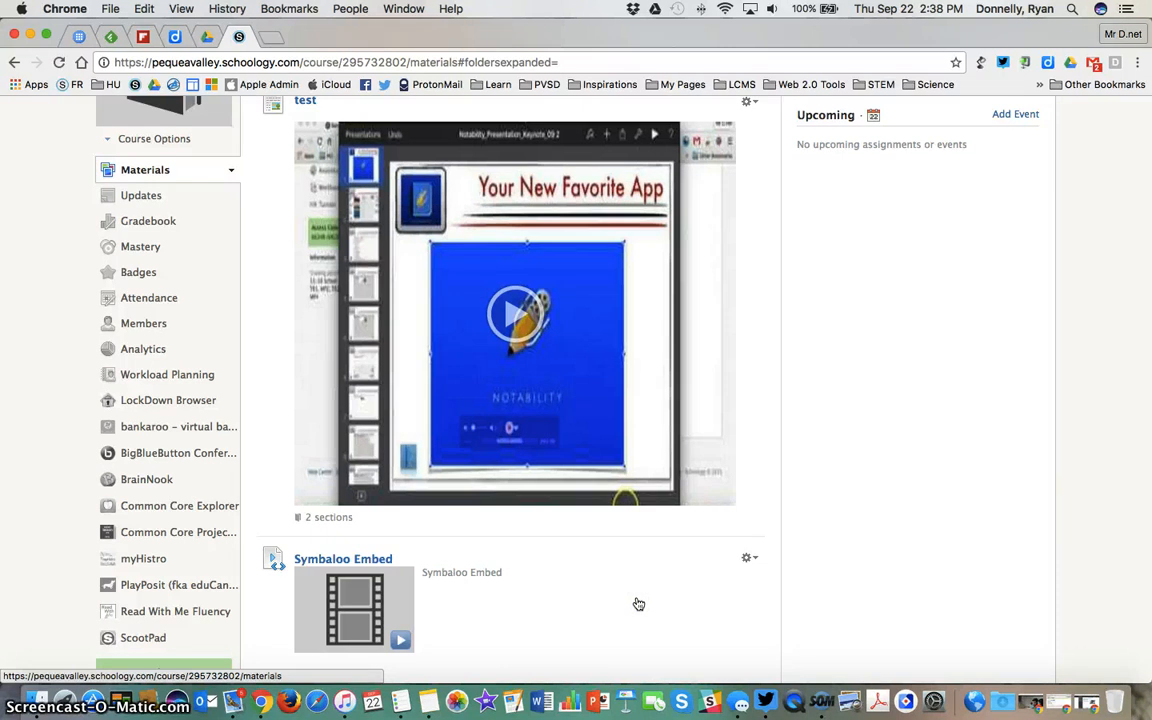
View the availability and assignment options in the "test" page's edit form and close it without saving
{"action": "left_click", "coordinate": [747, 102]}
{"action": "left_click", "coordinate": [776, 130]}
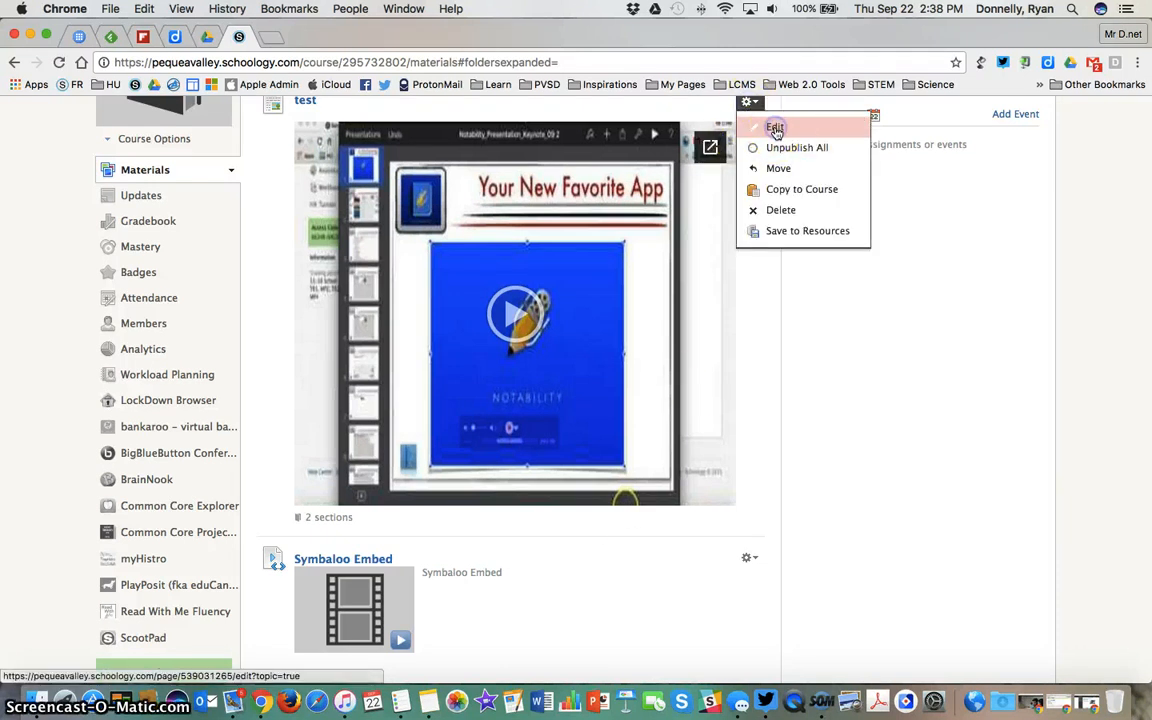
{"action": "scroll", "coordinate": [368, 411], "scroll_direction": "down", "scroll_amount": 3}
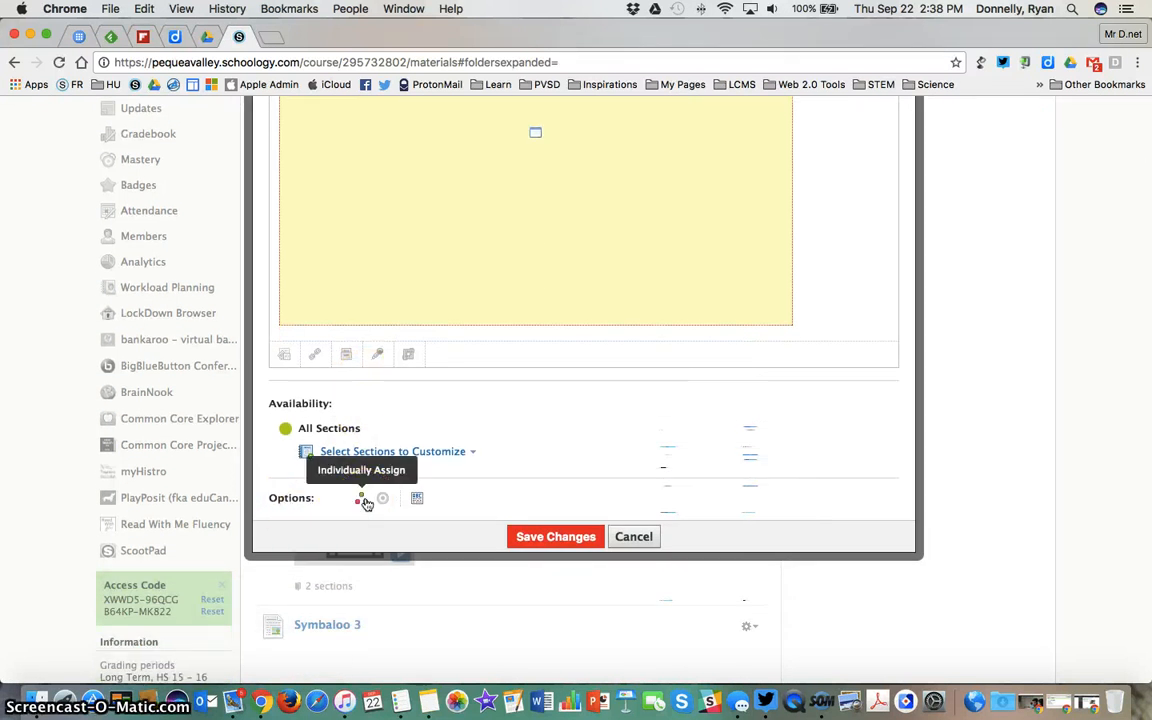
{"action": "left_click", "coordinate": [634, 537]}
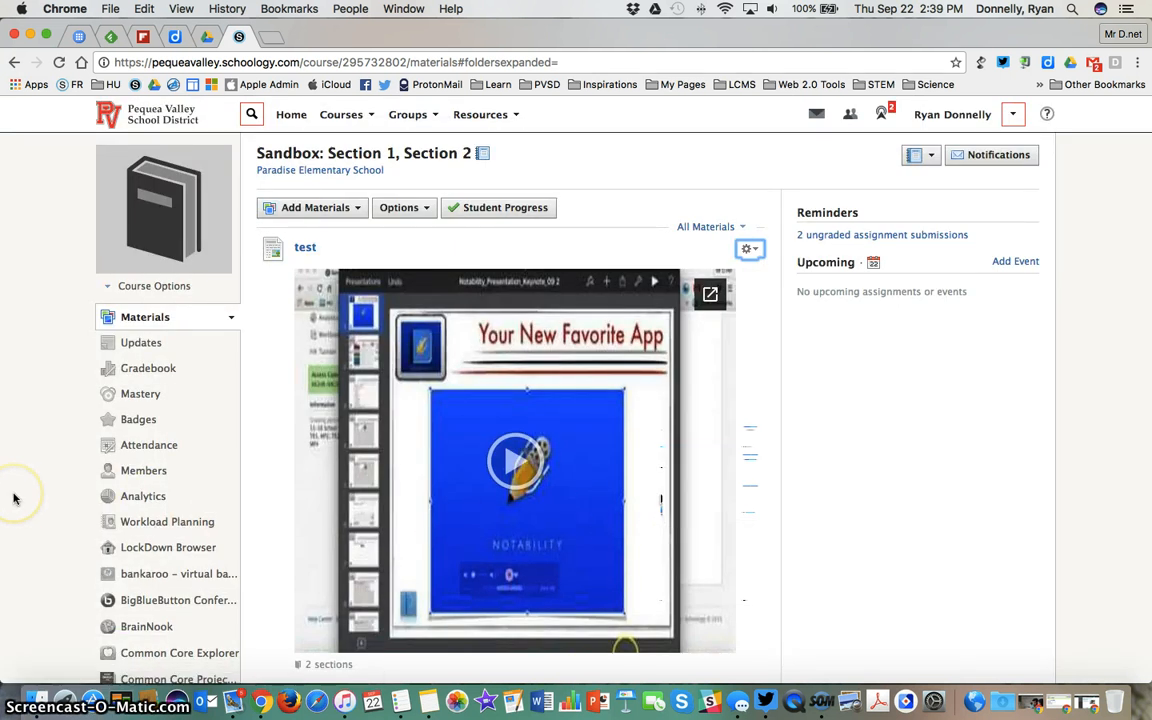
Create a grading group named New Grading Group in the Section 1 members list, containing both listed students
{"action": "left_click", "coordinate": [157, 476]}
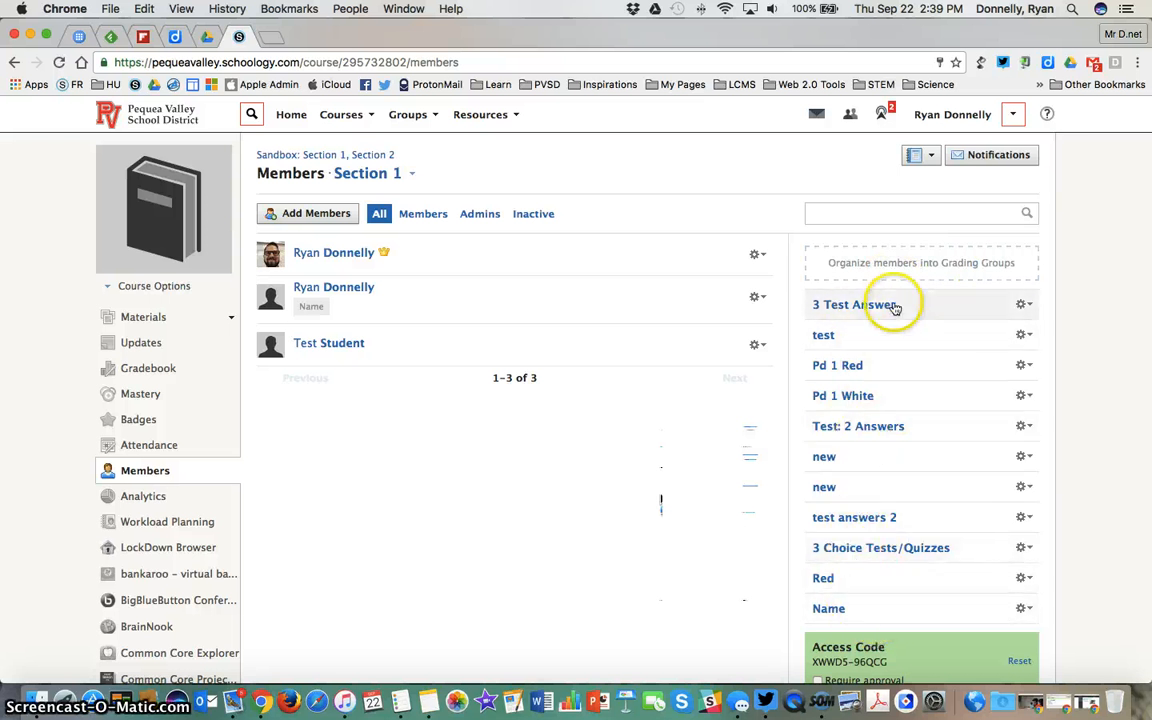
{"action": "left_click", "coordinate": [928, 267]}
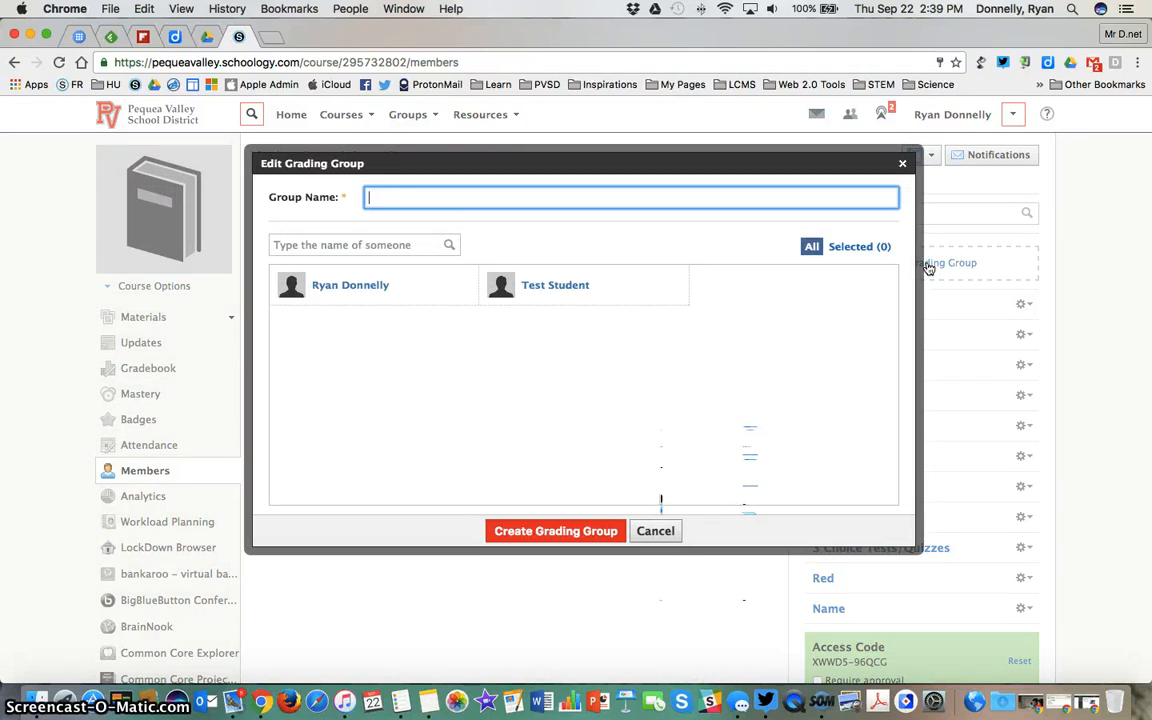
{"action": "left_click", "coordinate": [400, 197]}
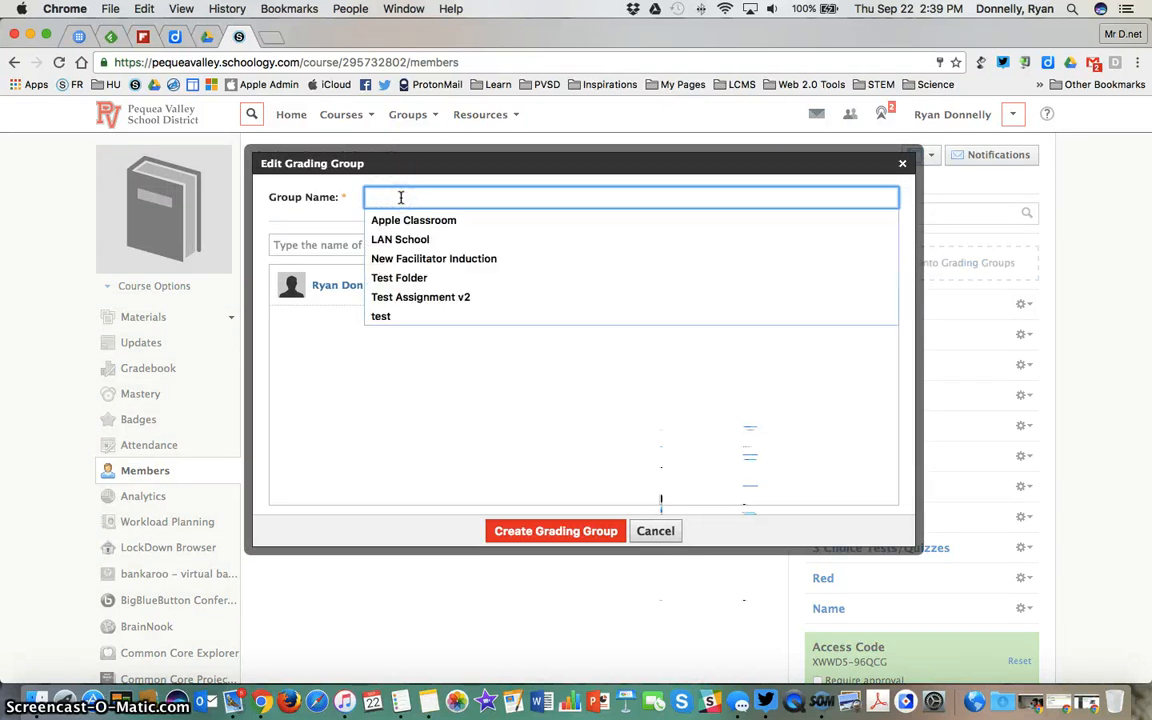
{"action": "left_click", "coordinate": [409, 194]}
{"action": "type", "text": "New Grading Group"}
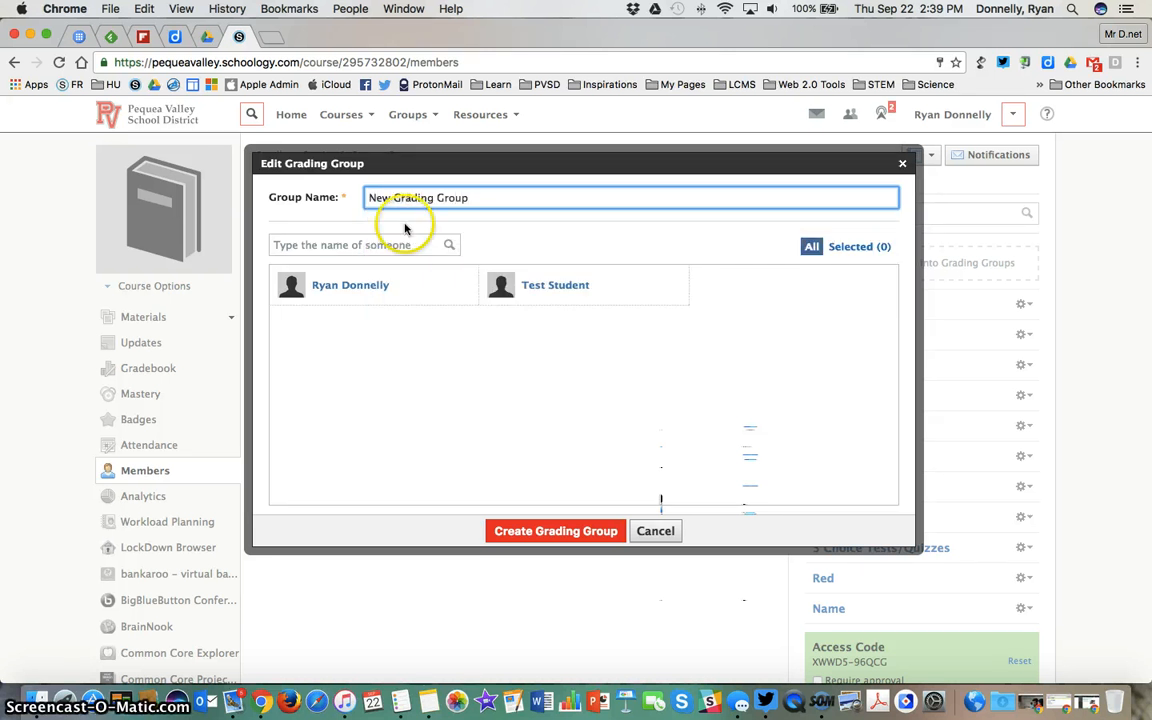
{"action": "left_click", "coordinate": [365, 285]}
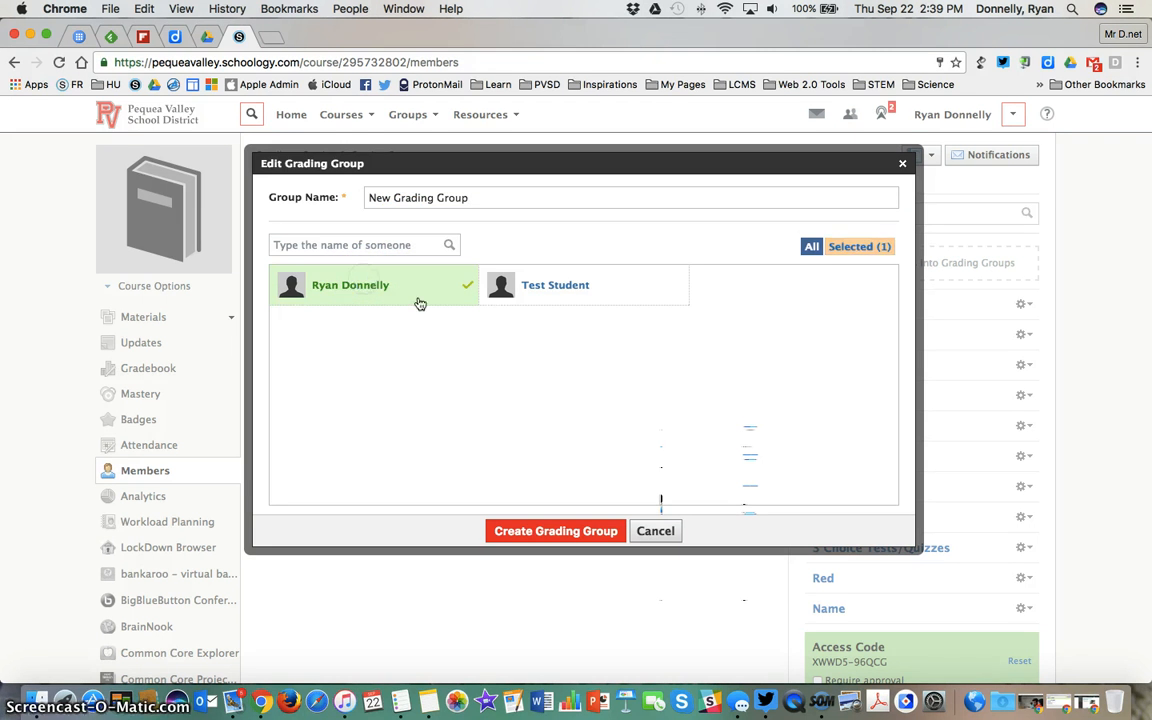
{"action": "left_click", "coordinate": [563, 289]}
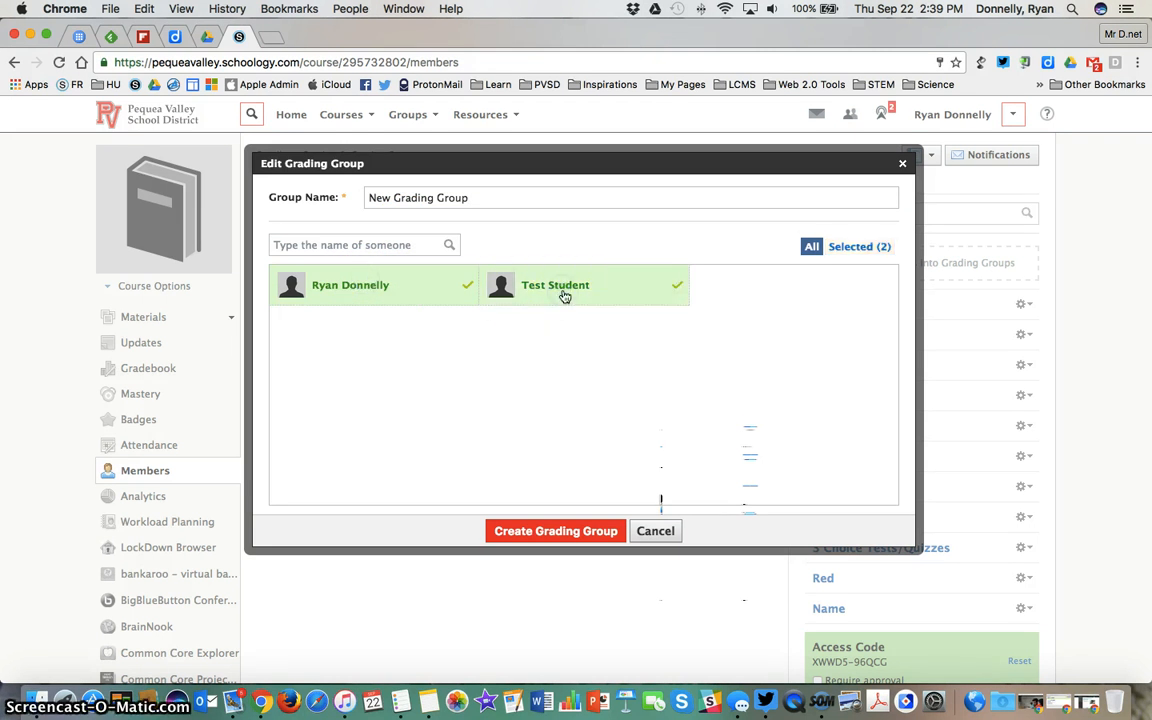
{"action": "left_click", "coordinate": [571, 528]}
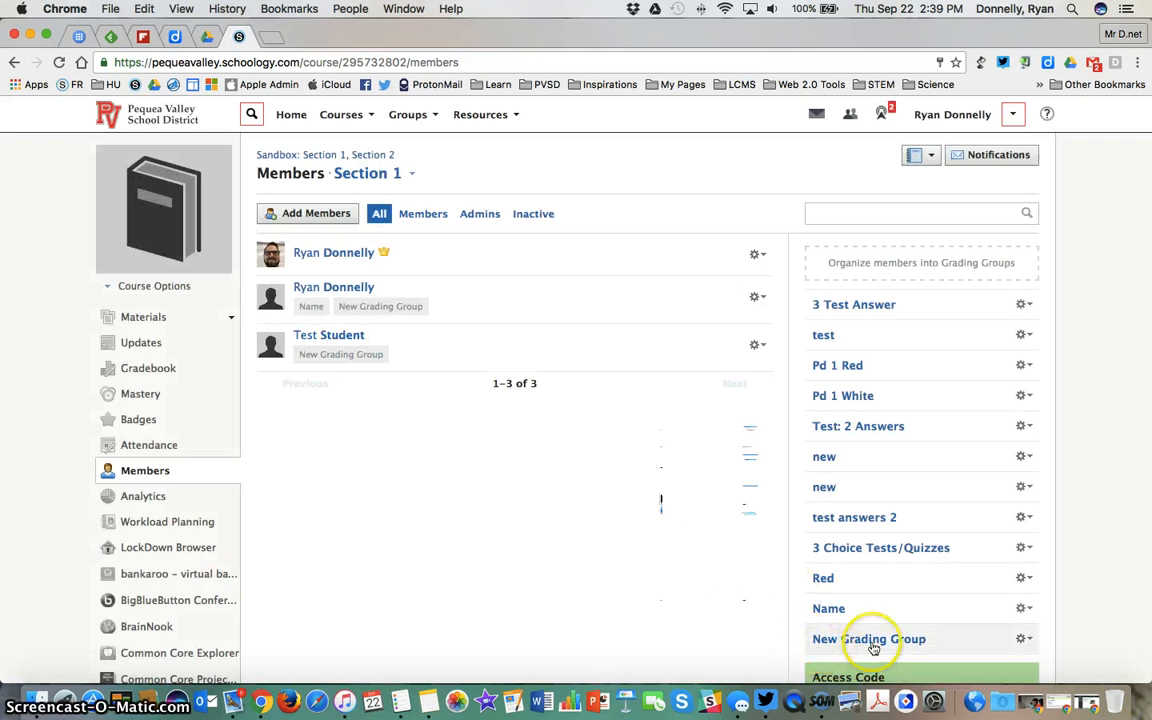
Try removing Test Student from New Grading Group and adding the student back, cancelling the group edit
{"action": "left_click", "coordinate": [1024, 641]}
{"action": "left_click", "coordinate": [1012, 661]}
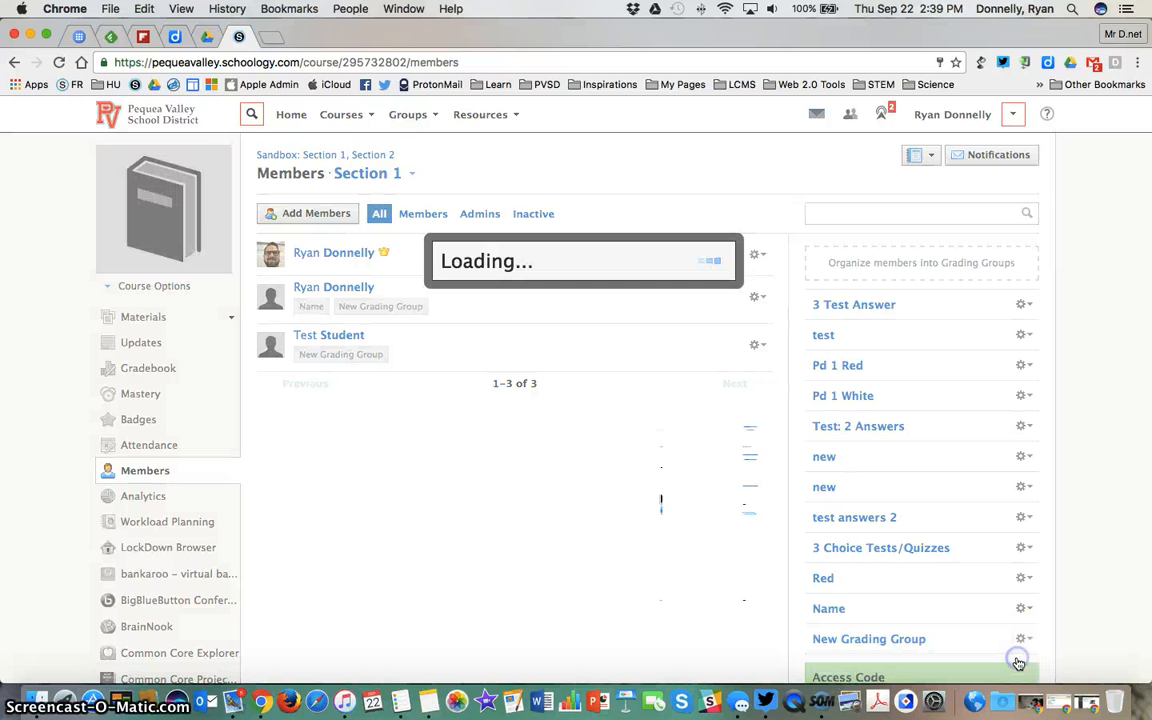
{"action": "left_click", "coordinate": [579, 297]}
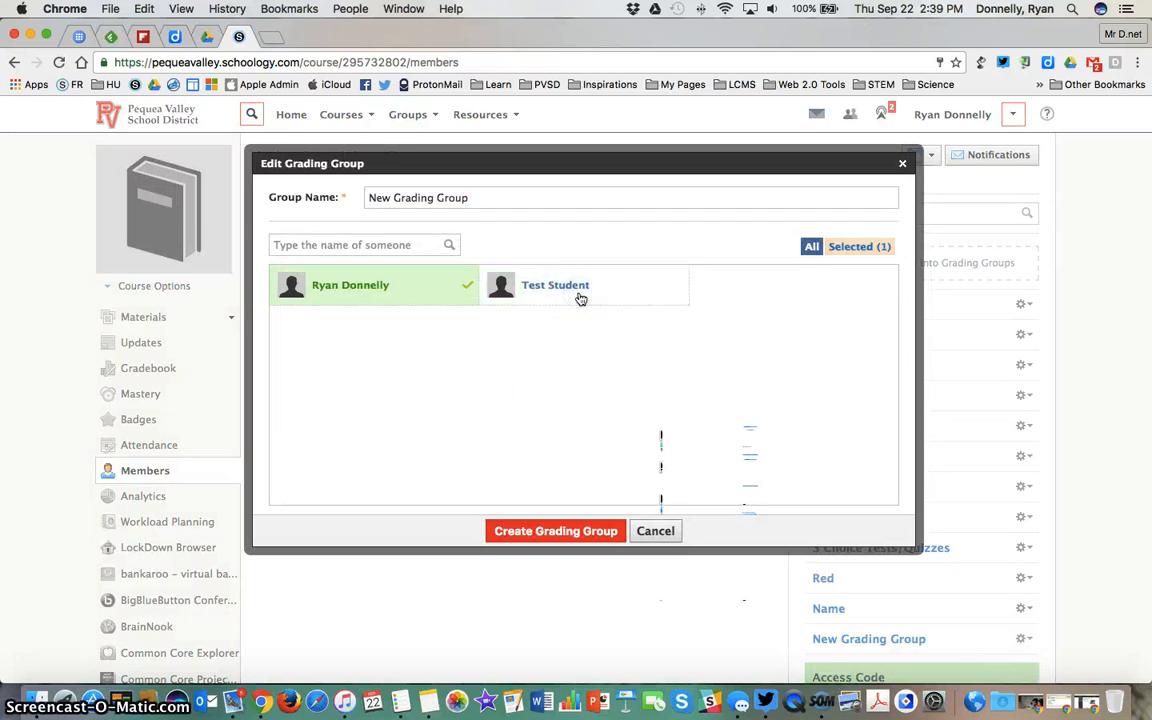
{"action": "left_click", "coordinate": [580, 298]}
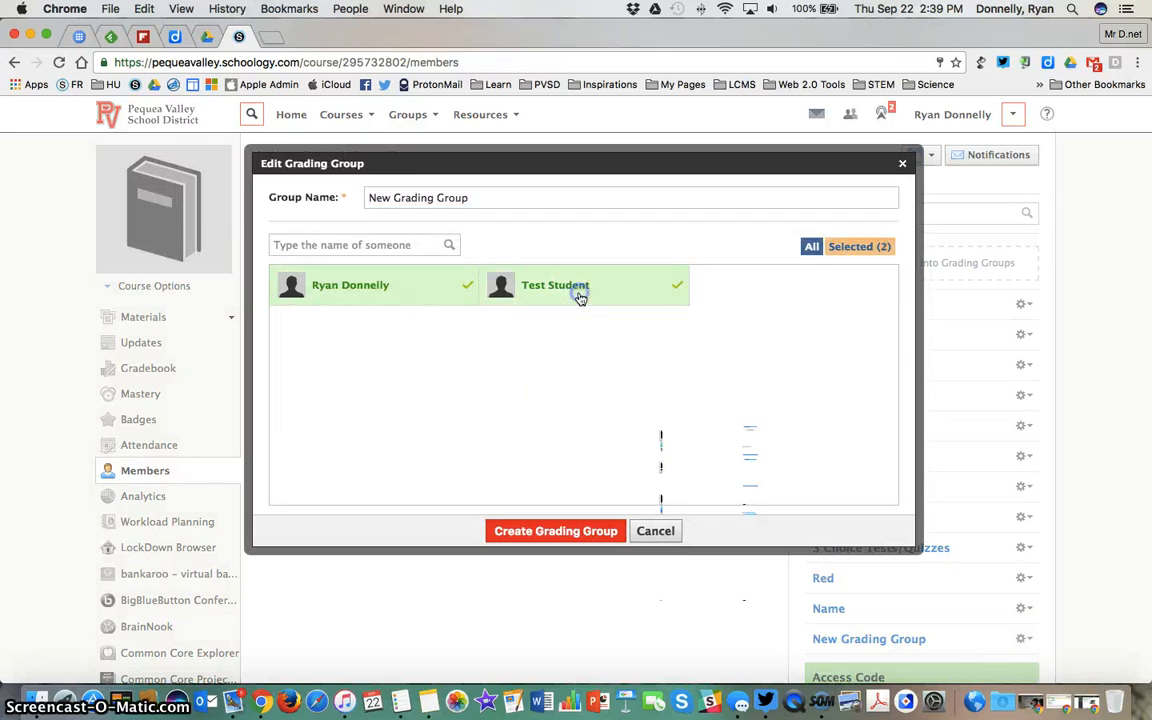
{"action": "left_click", "coordinate": [656, 531]}
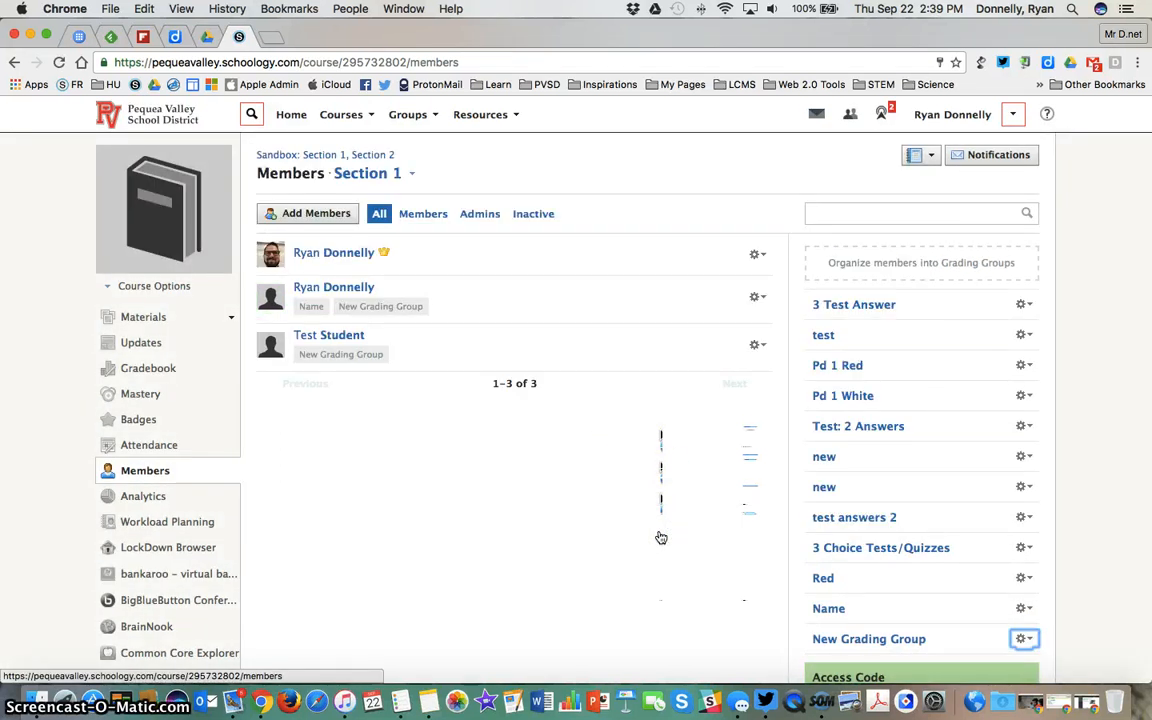
Return to the course materials, show only assignments, and edit Moodle Test Lesson --> Assignment
{"action": "left_click", "coordinate": [133, 324]}
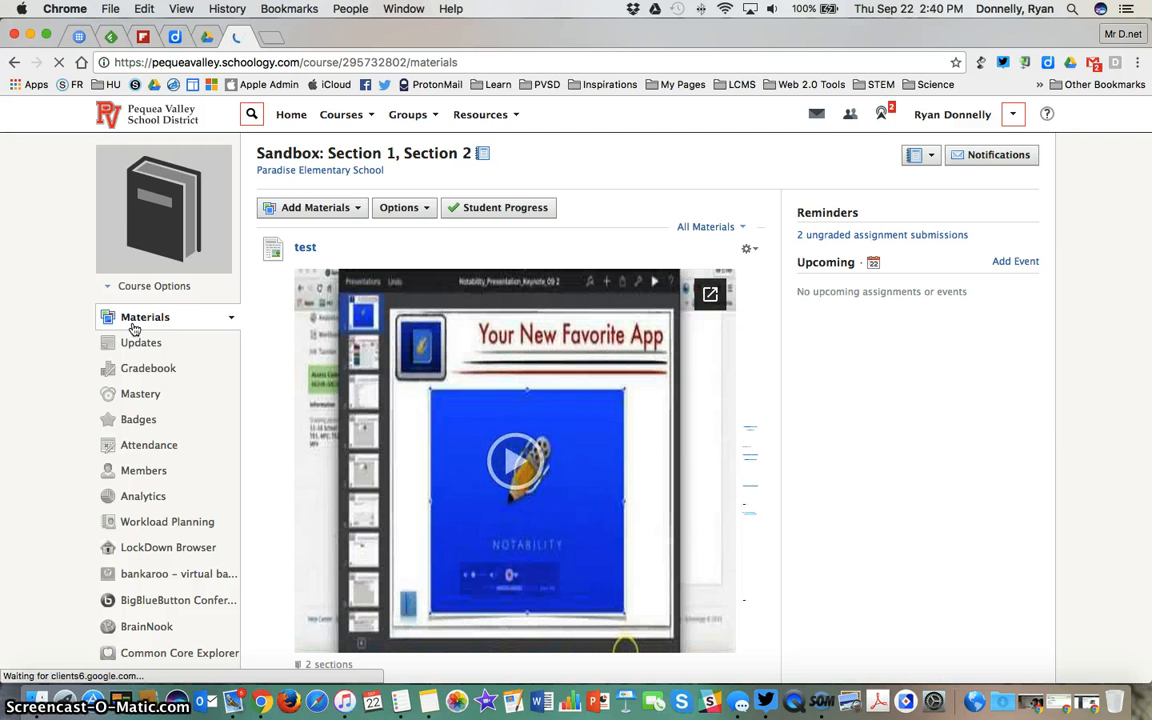
{"action": "left_click", "coordinate": [705, 226]}
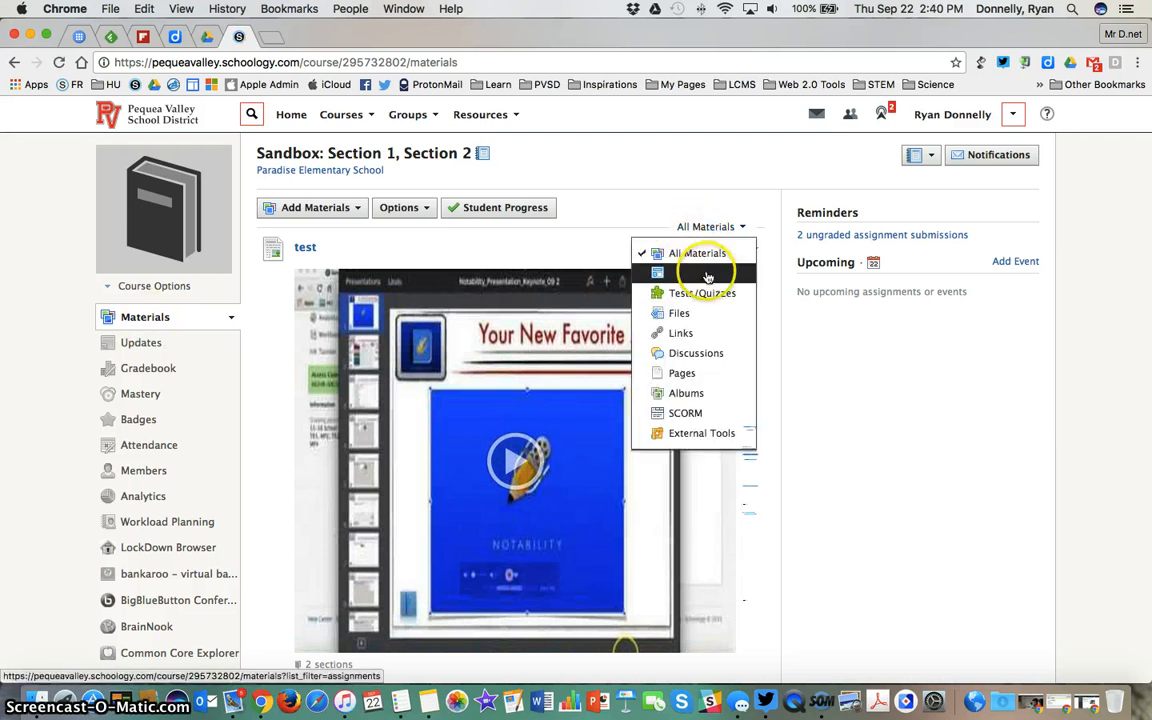
{"action": "left_click", "coordinate": [707, 277]}
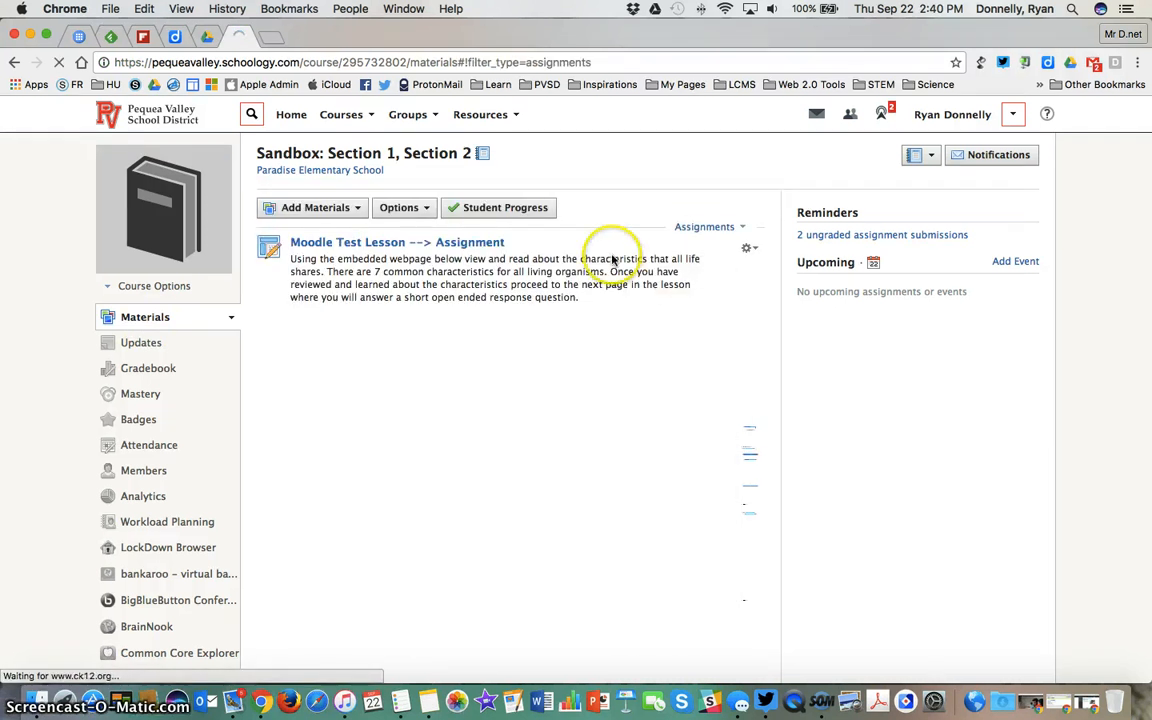
{"action": "left_click", "coordinate": [748, 248]}
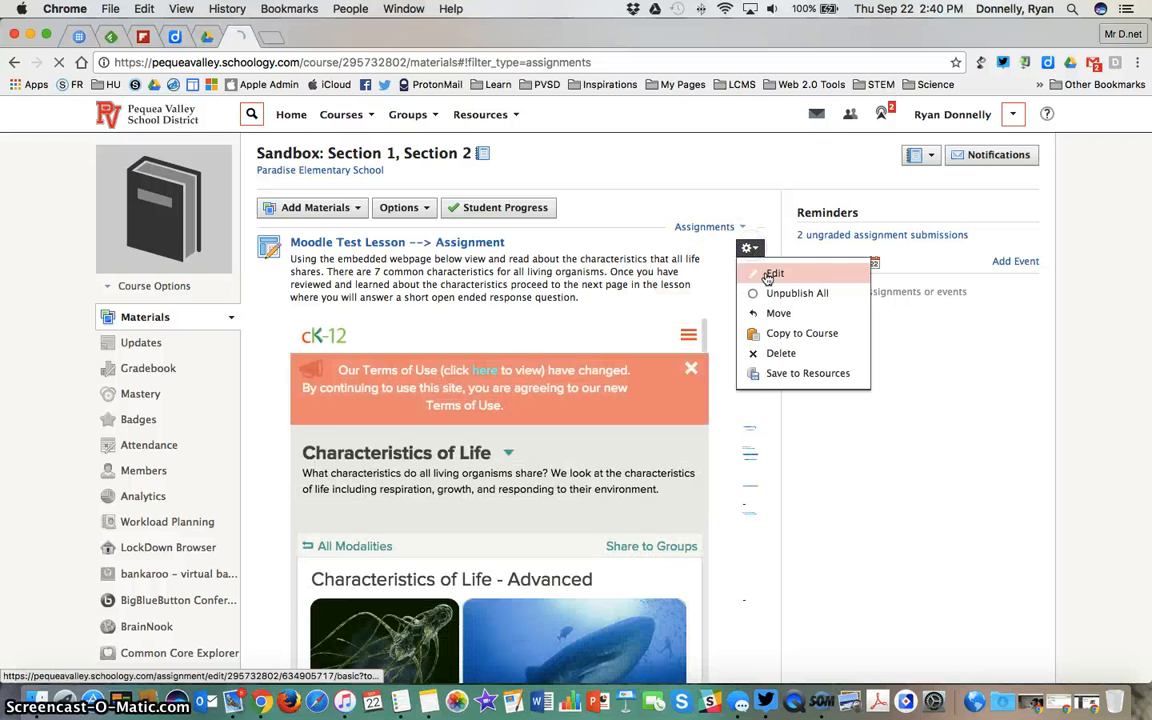
{"action": "left_click", "coordinate": [773, 273]}
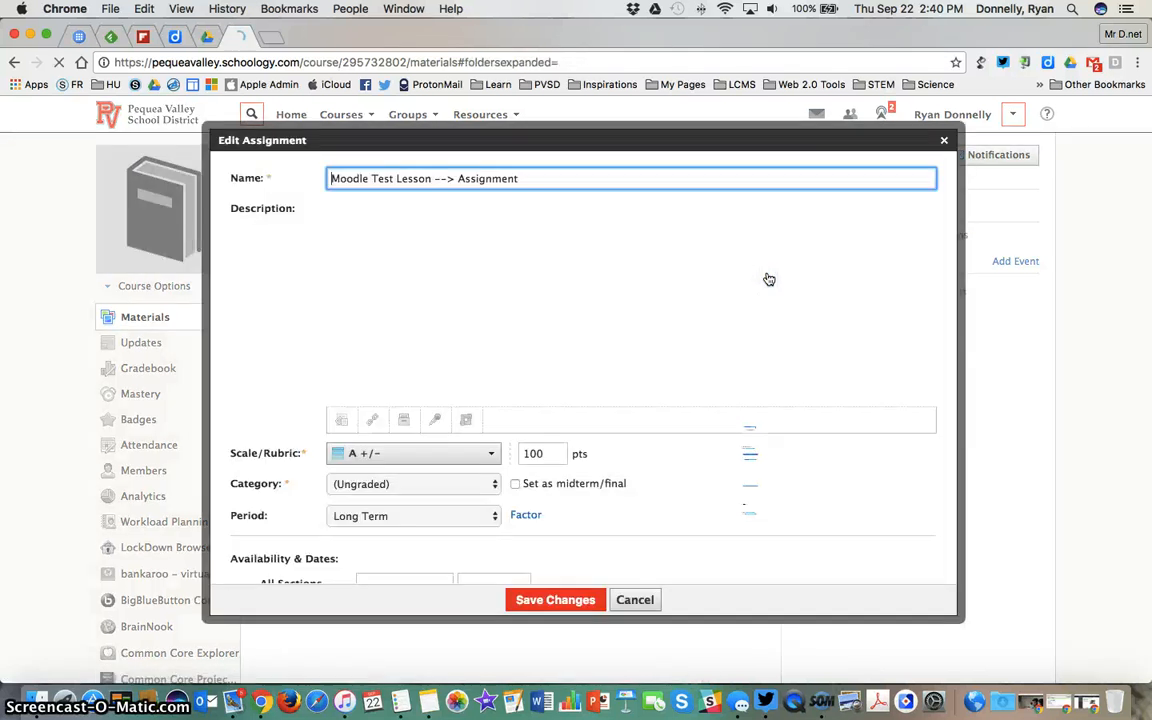
Assign the assignment to New Grading Group in Section 1 and discard the edit
{"action": "scroll", "coordinate": [259, 416], "scroll_direction": "down", "scroll_amount": 5}
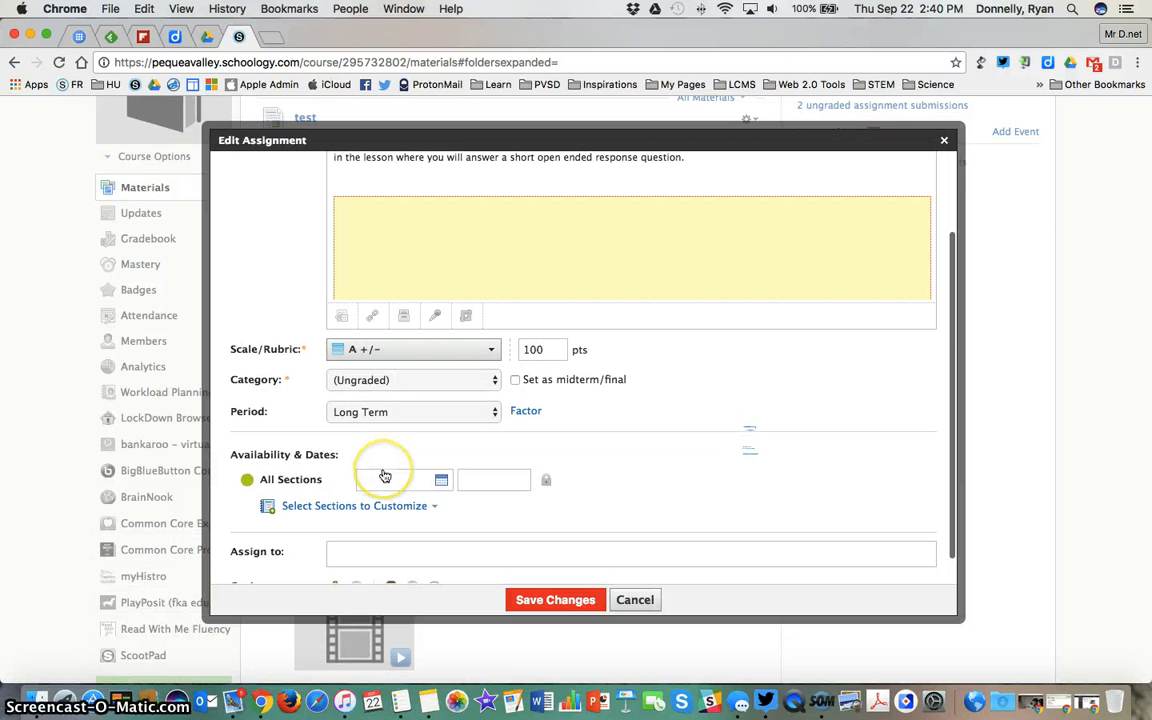
{"action": "scroll", "coordinate": [383, 476], "scroll_direction": "down", "scroll_amount": 2}
{"action": "left_click", "coordinate": [383, 469]}
{"action": "type", "text": "new"}
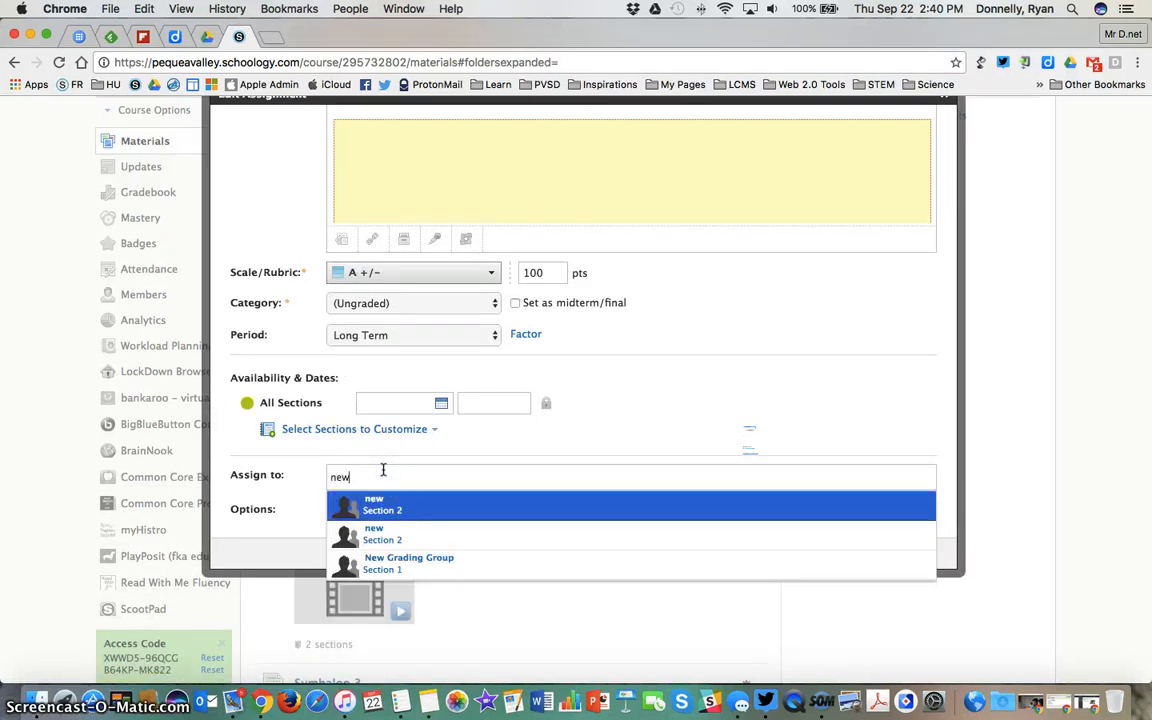
{"action": "left_click", "coordinate": [436, 563]}
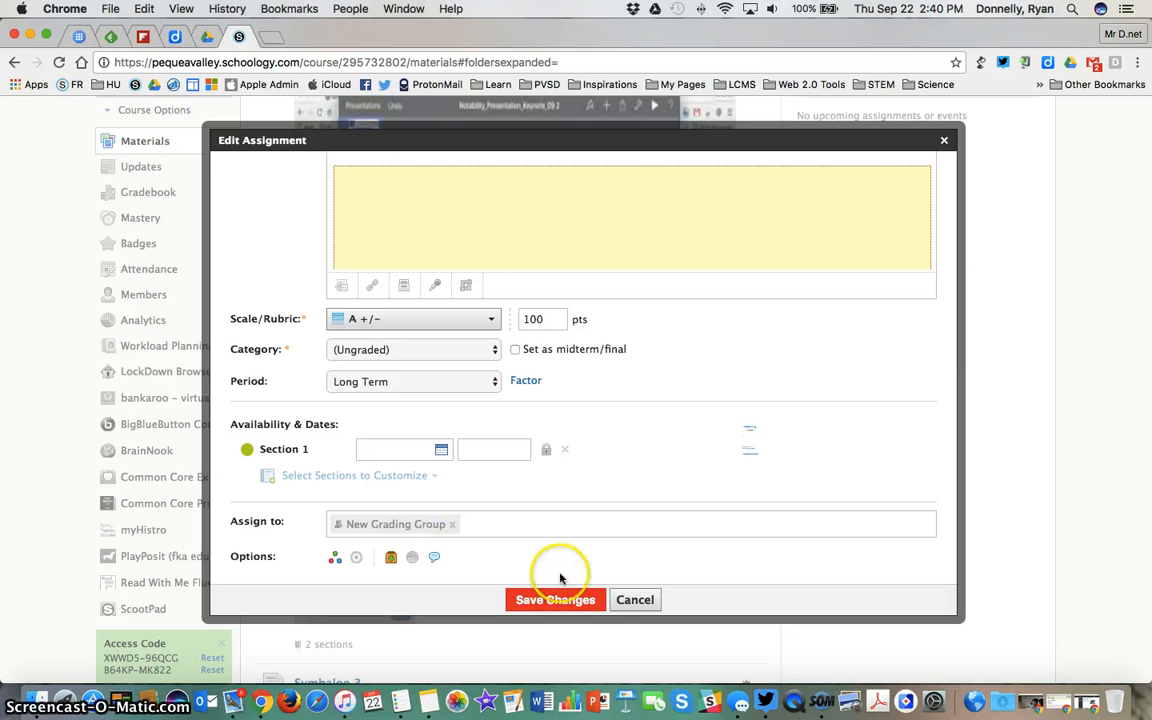
{"action": "left_click", "coordinate": [640, 601]}
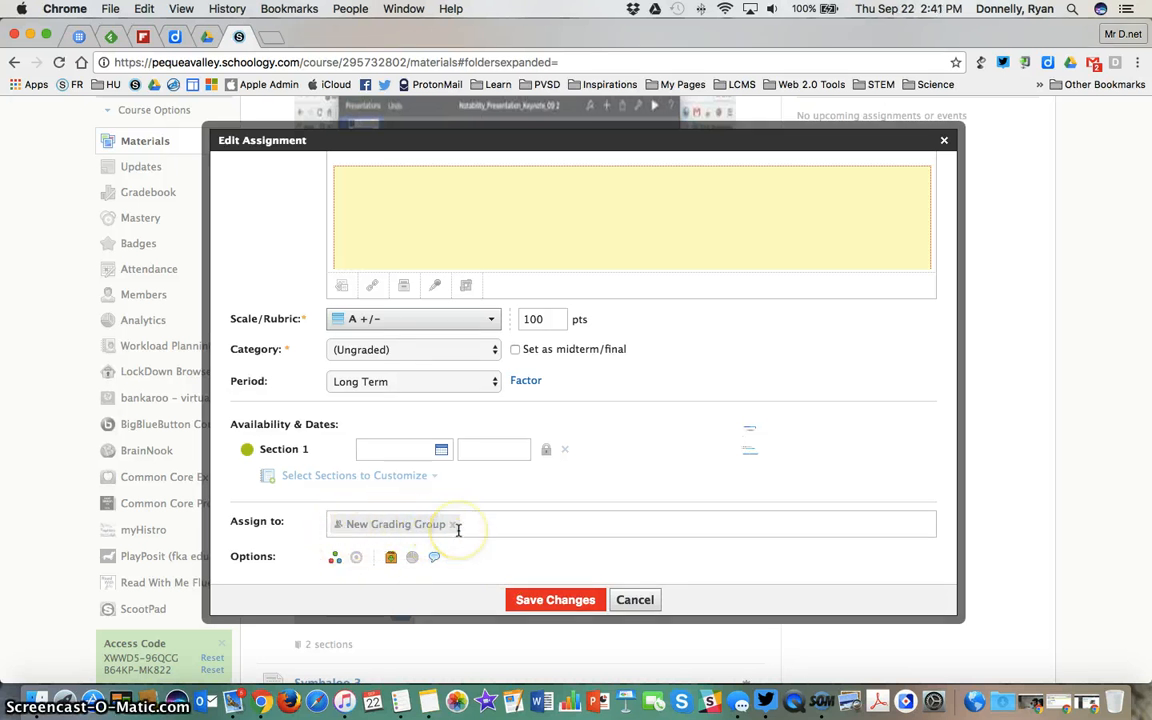
{"action": "left_click", "coordinate": [635, 600]}
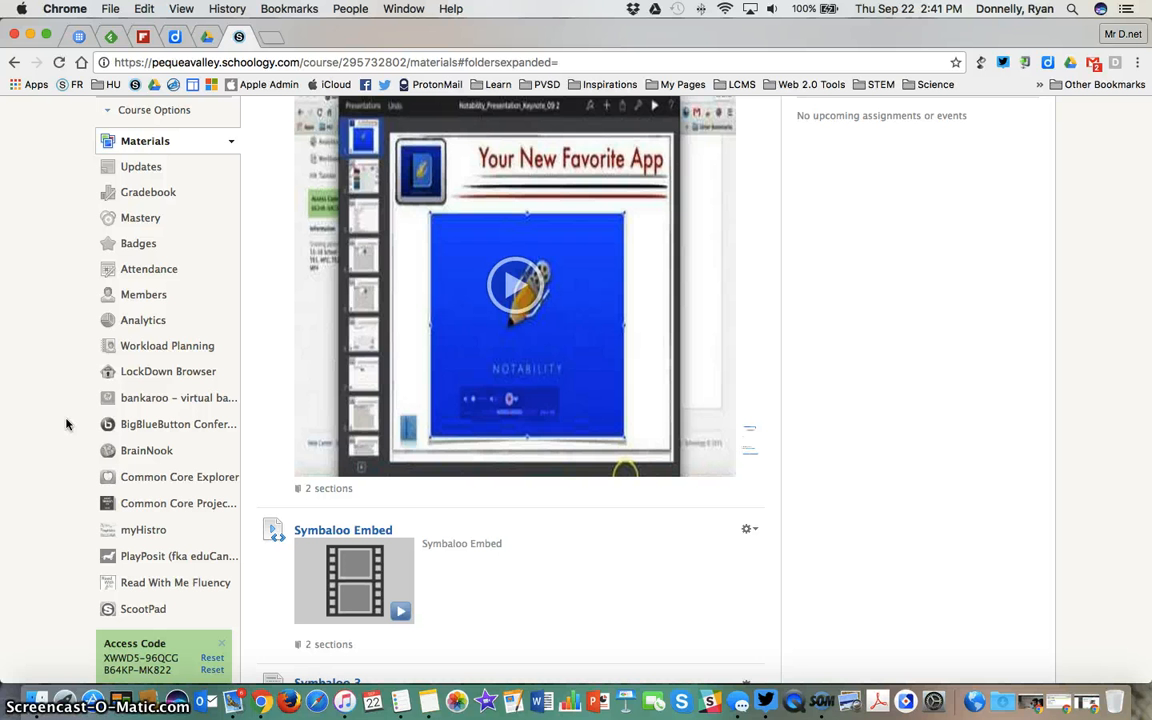
Edit the test page, customize its availability for Section 1, and save the changes
{"action": "scroll", "coordinate": [66, 424], "scroll_direction": "down", "scroll_amount": 2}
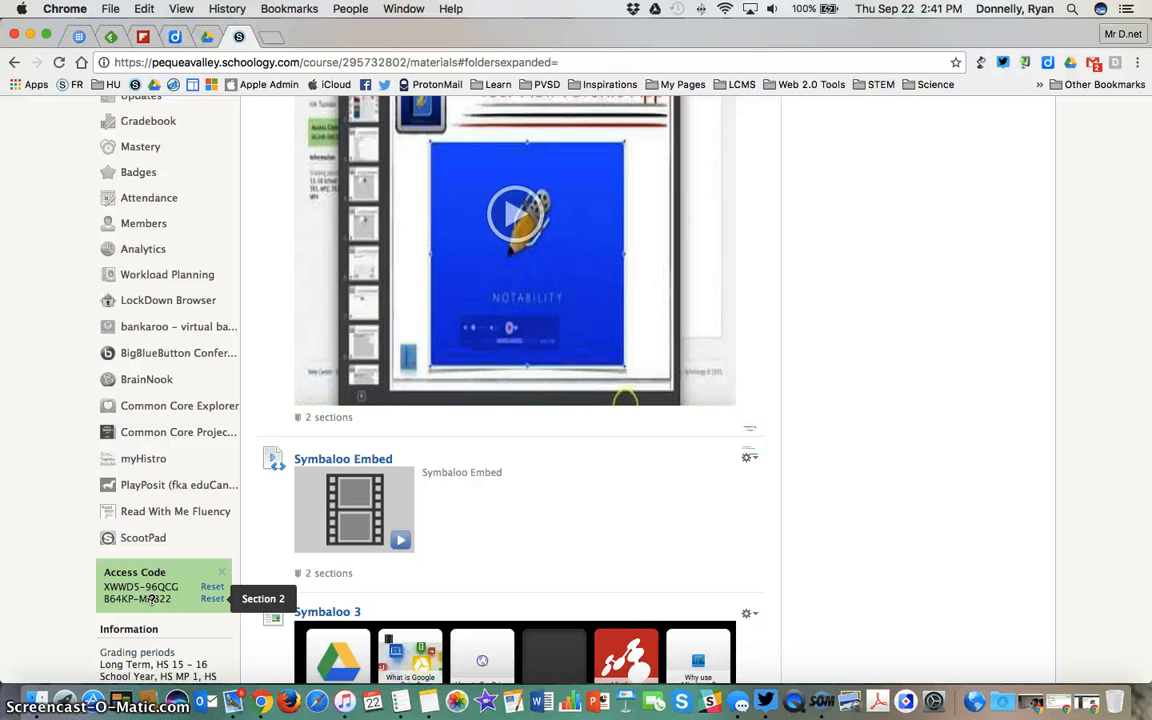
{"action": "scroll", "coordinate": [150, 598], "scroll_direction": "up", "scroll_amount": 3}
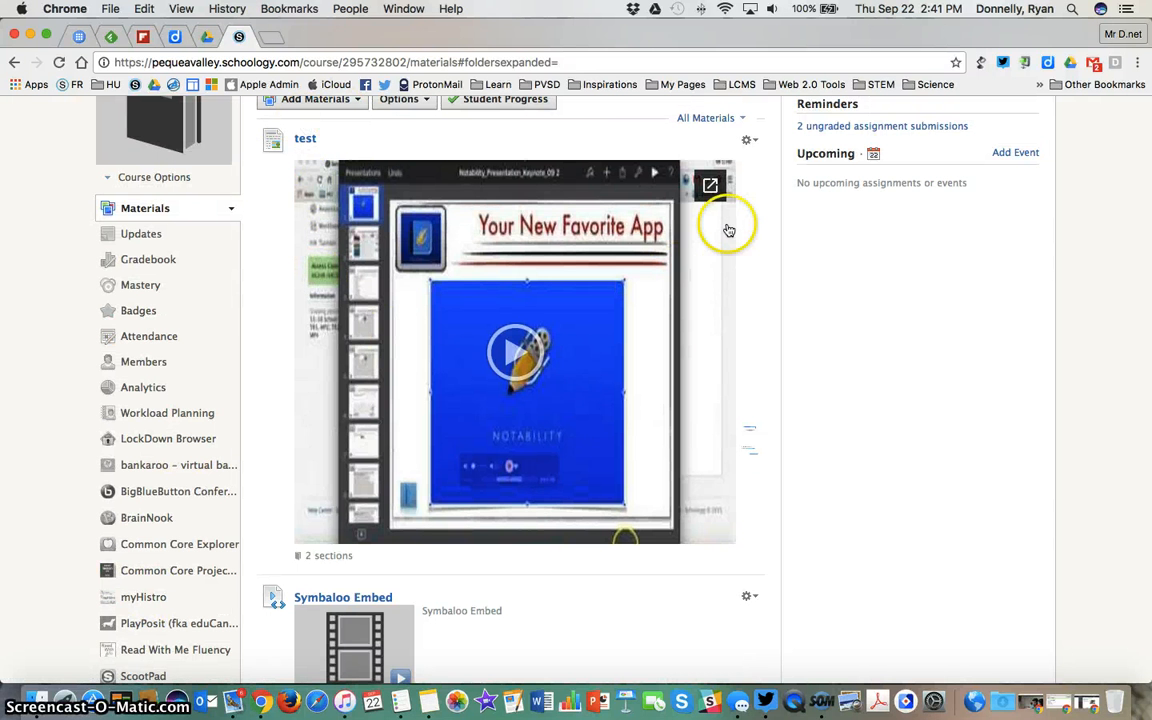
{"action": "left_click", "coordinate": [748, 140]}
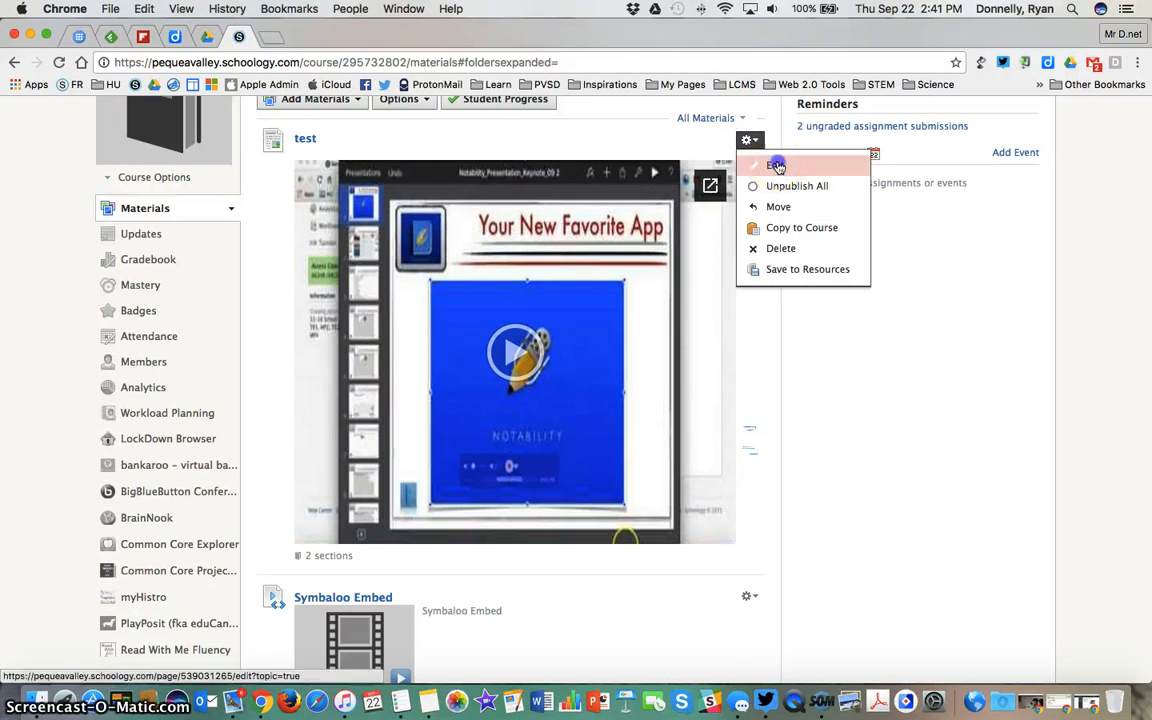
{"action": "left_click", "coordinate": [775, 164]}
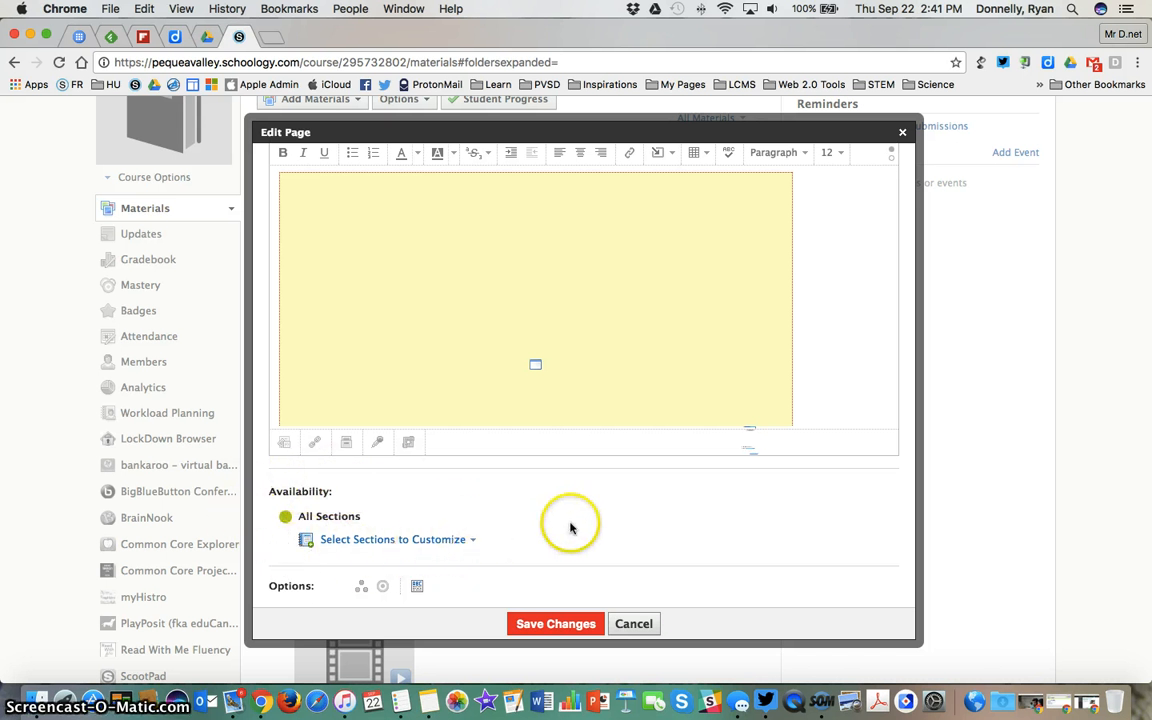
{"action": "scroll", "coordinate": [570, 529], "scroll_direction": "down", "scroll_amount": 2}
{"action": "left_click", "coordinate": [442, 499]}
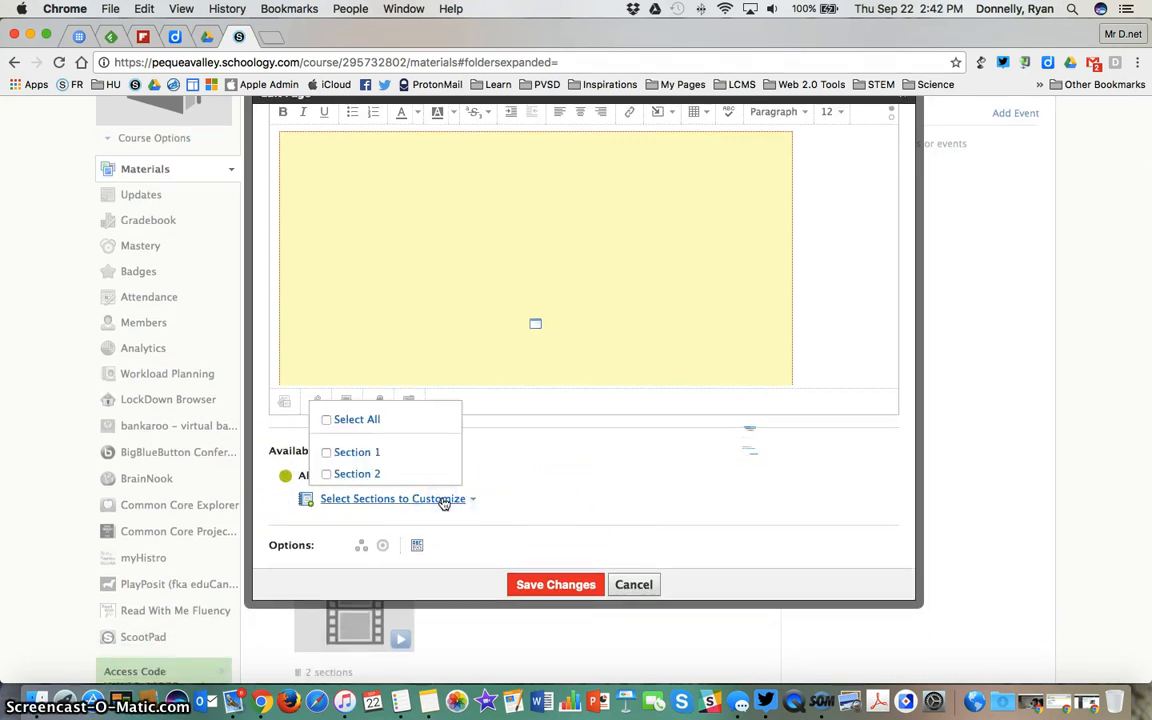
{"action": "left_click", "coordinate": [323, 452]}
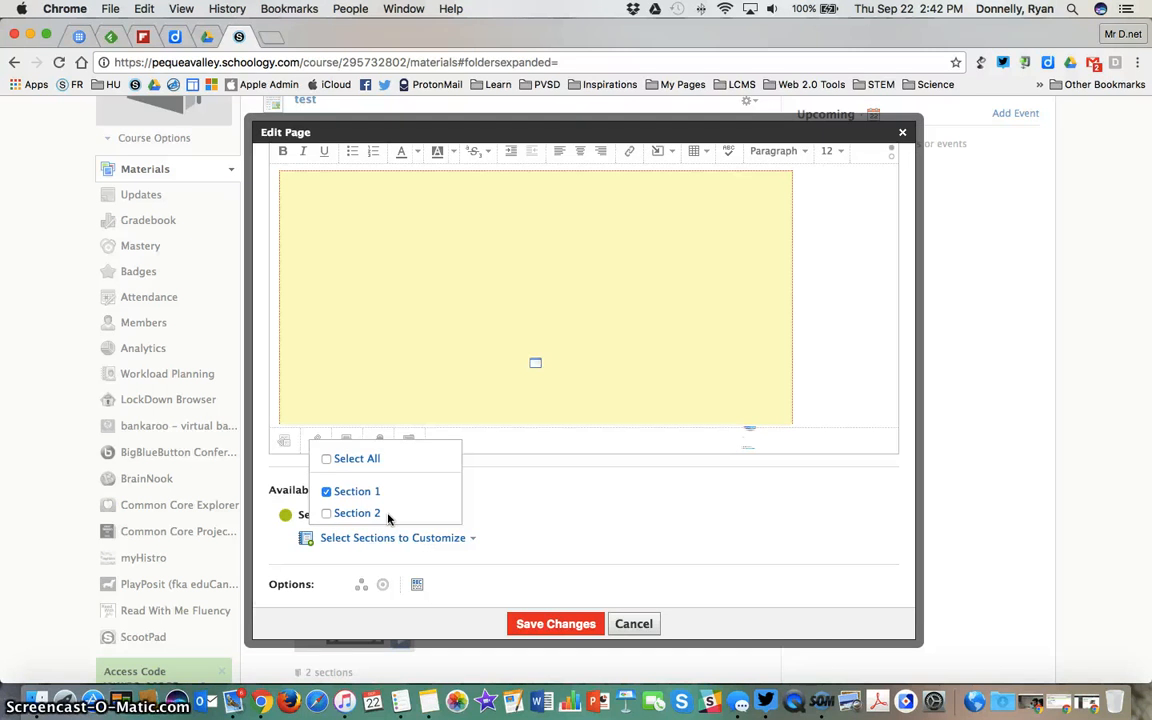
{"action": "left_click", "coordinate": [540, 624]}
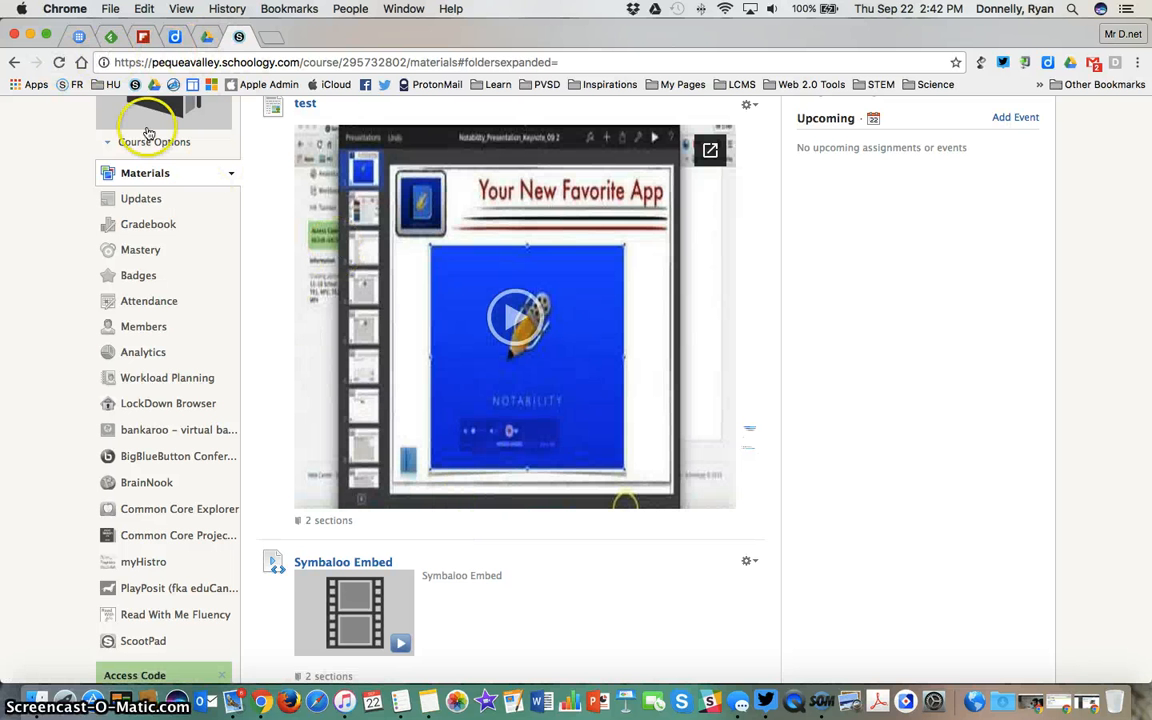
Reload the course materials and save the test page as published to Section 1 and unpublished for everyone else
{"action": "left_click", "coordinate": [60, 62]}
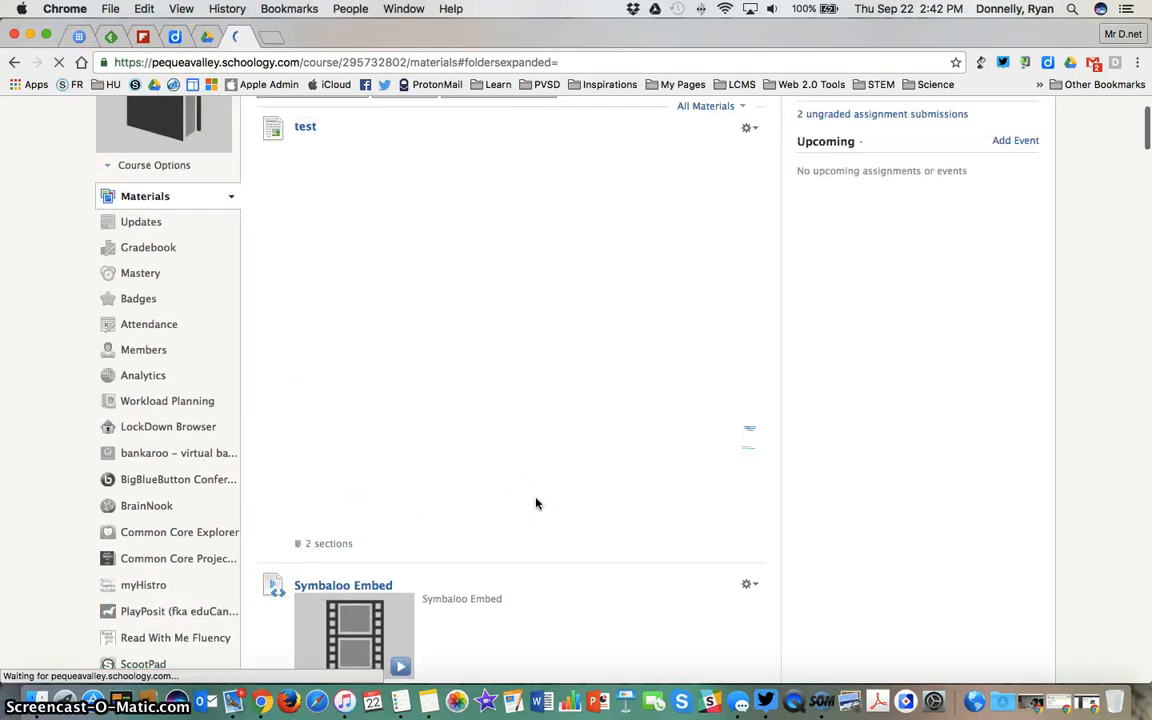
{"action": "left_click", "coordinate": [748, 130]}
{"action": "left_click", "coordinate": [785, 155]}
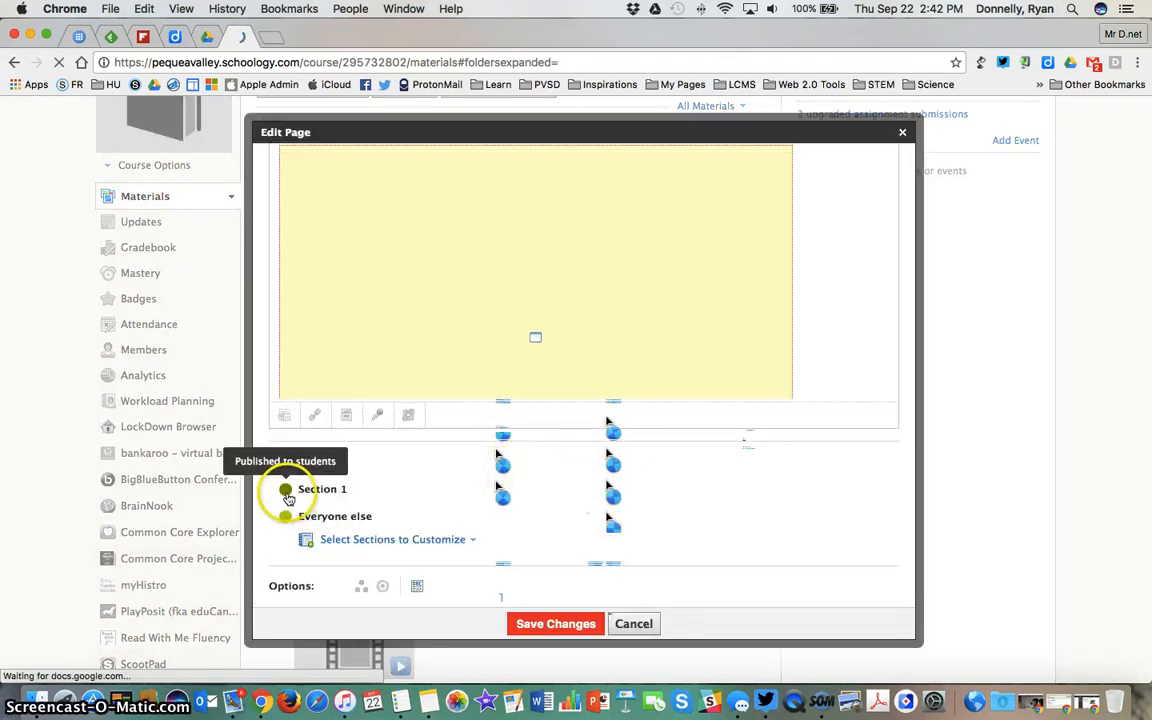
{"action": "left_click", "coordinate": [551, 624]}
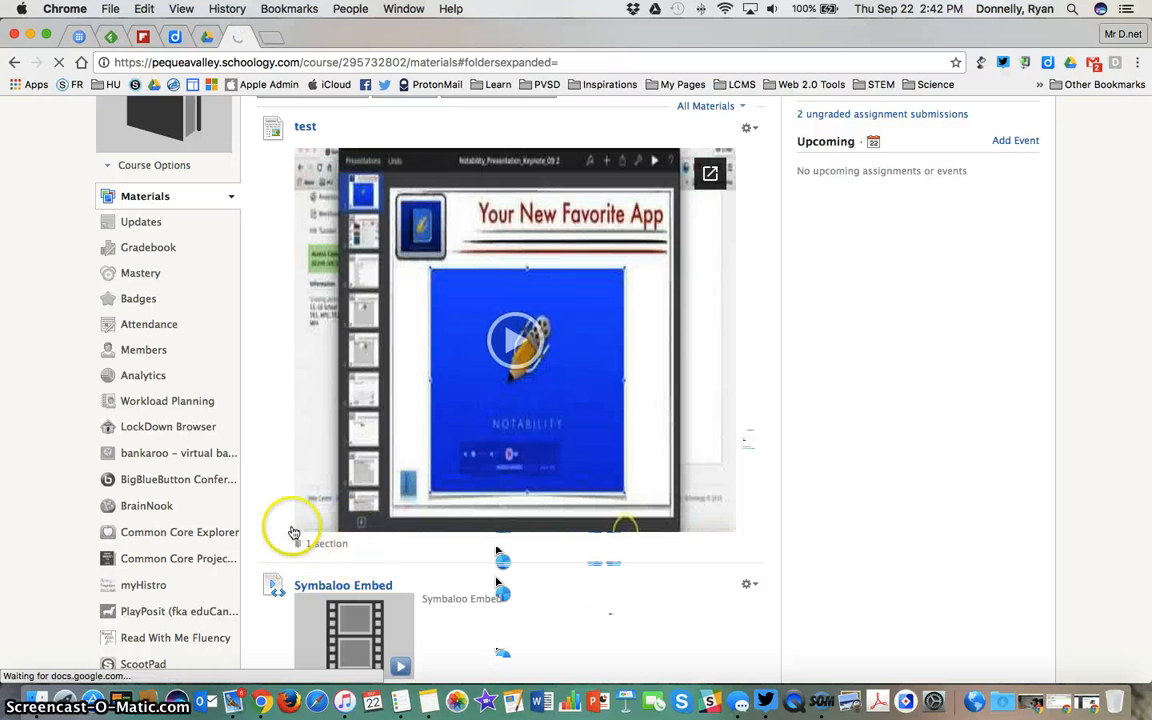
Check which sections the test page and Symbaloo Embed are available to
{"action": "mouse_move", "coordinate": [315, 546]}
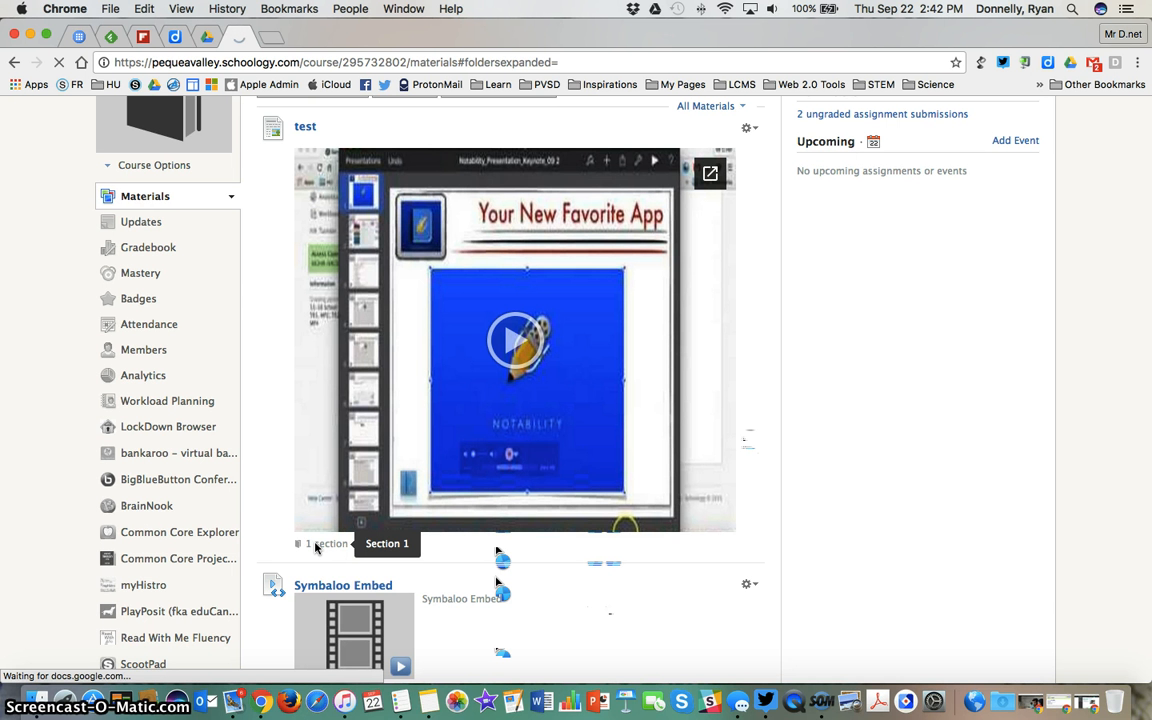
{"action": "scroll", "coordinate": [315, 546], "scroll_direction": "down", "scroll_amount": 4}
{"action": "left_click", "coordinate": [318, 524]}
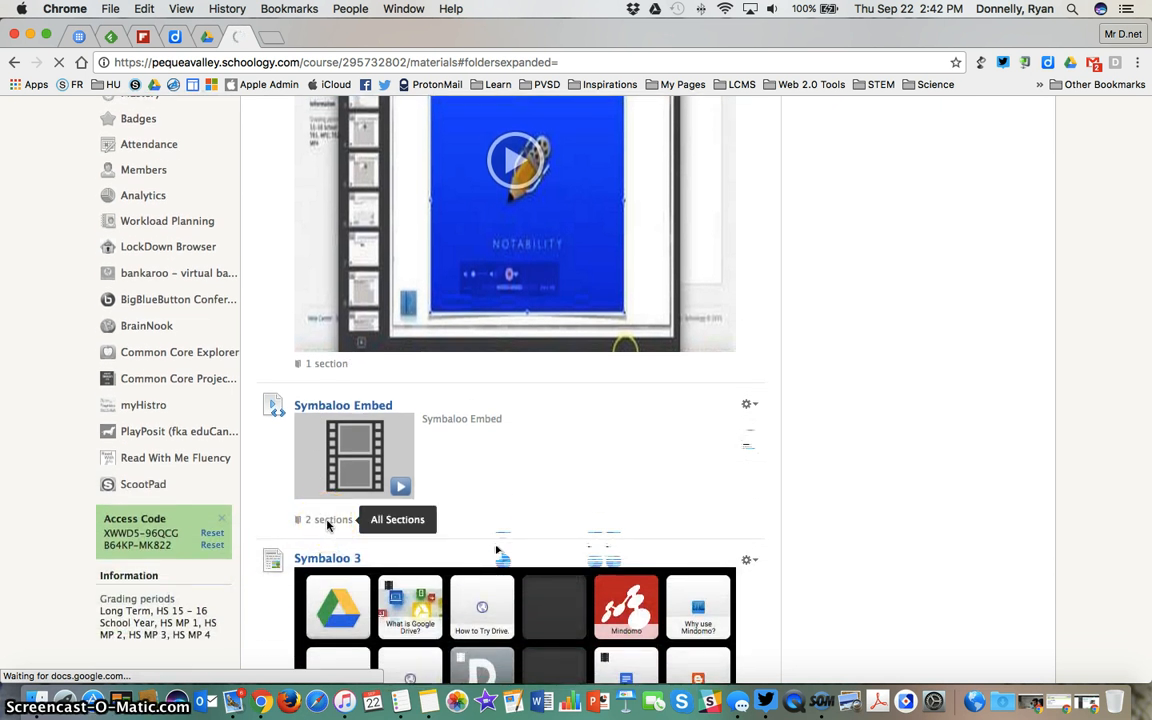
{"action": "left_click", "coordinate": [327, 526]}
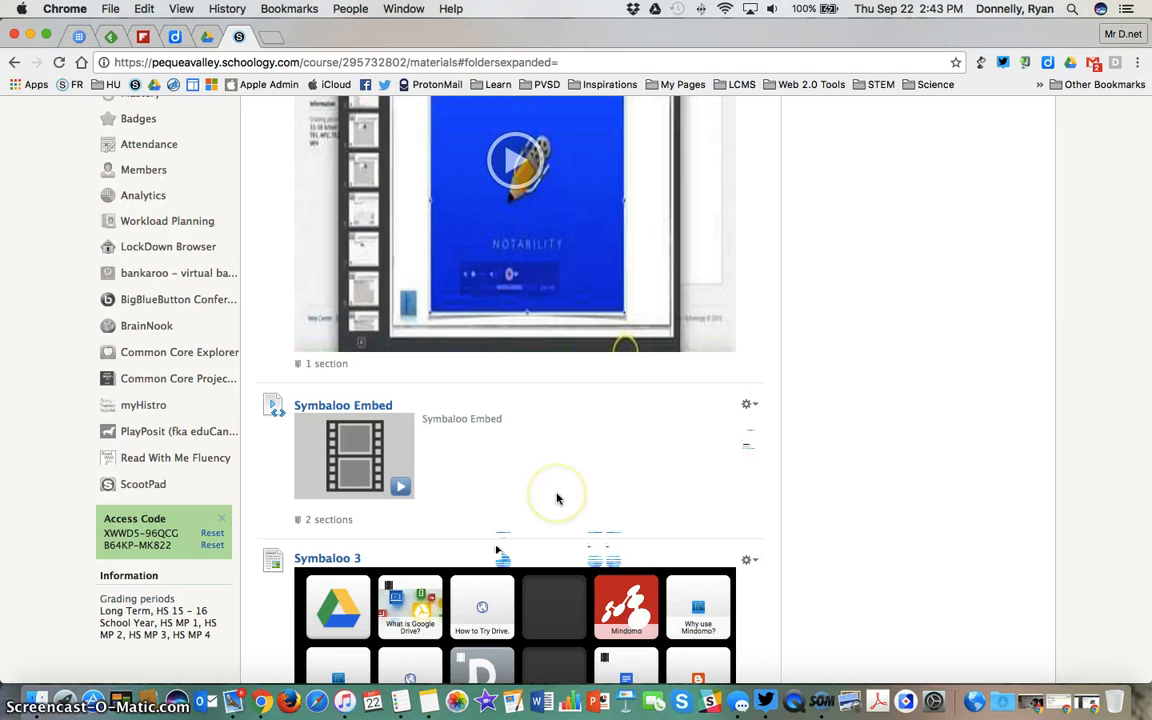
Filter the course materials to show only assignments
{"action": "left_click", "coordinate": [761, 471]}
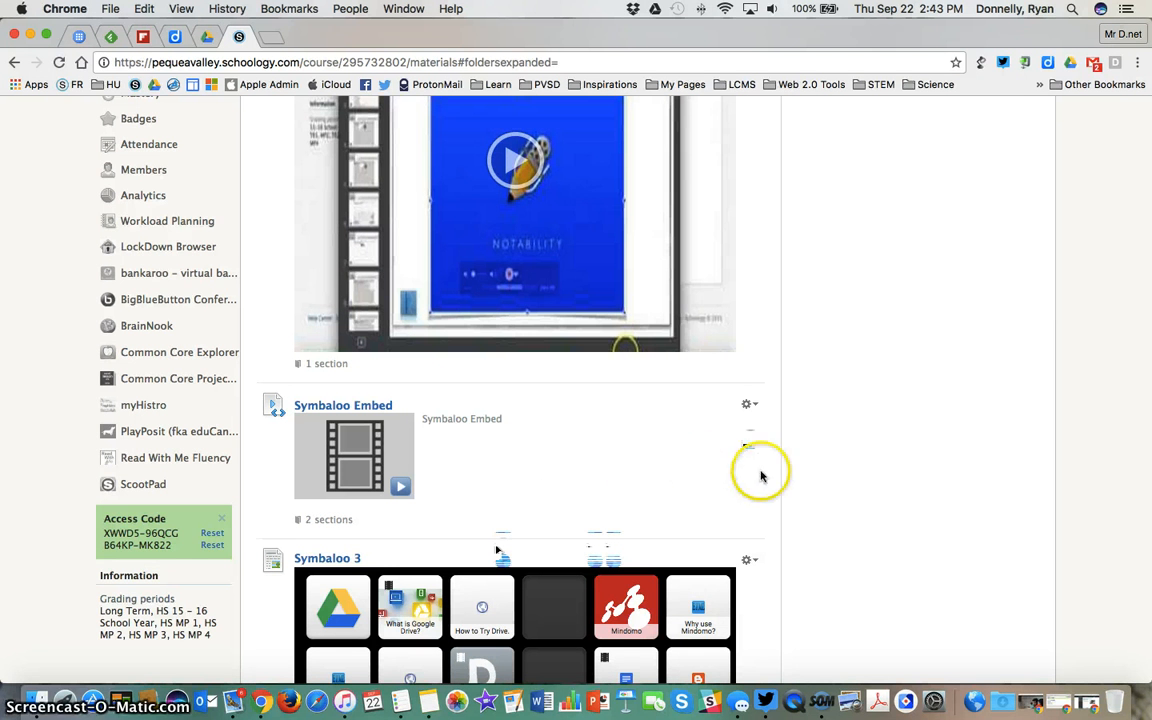
{"action": "left_click", "coordinate": [723, 230]}
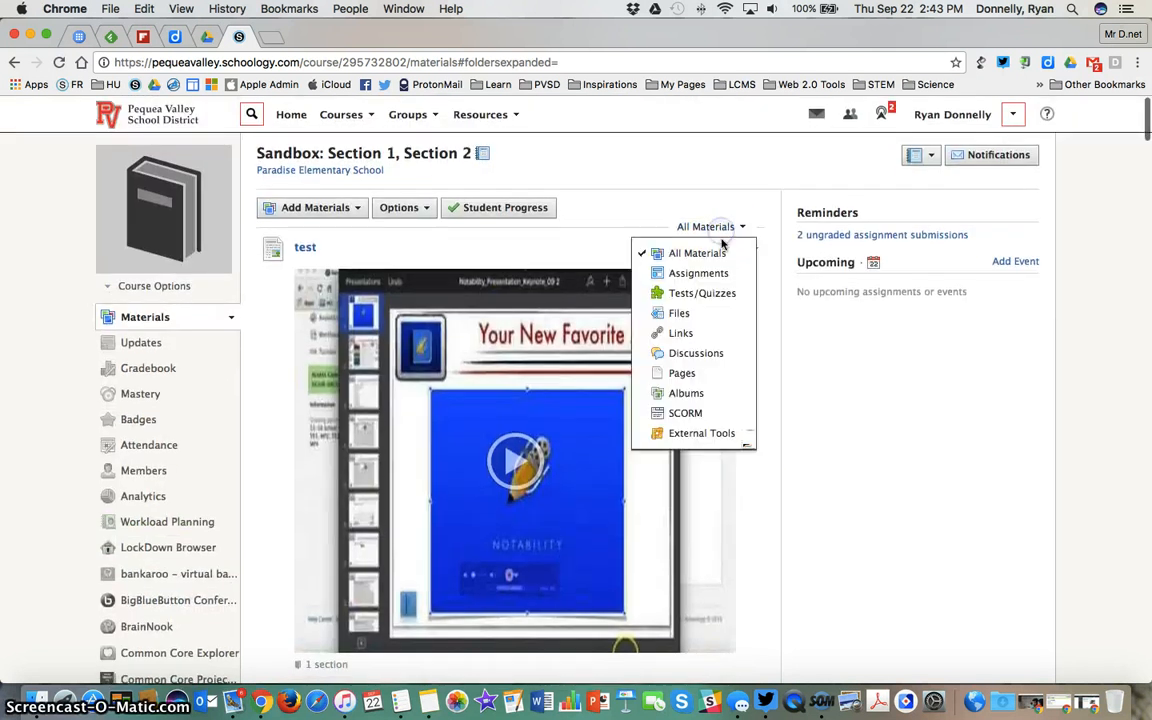
{"action": "left_click", "coordinate": [722, 272]}
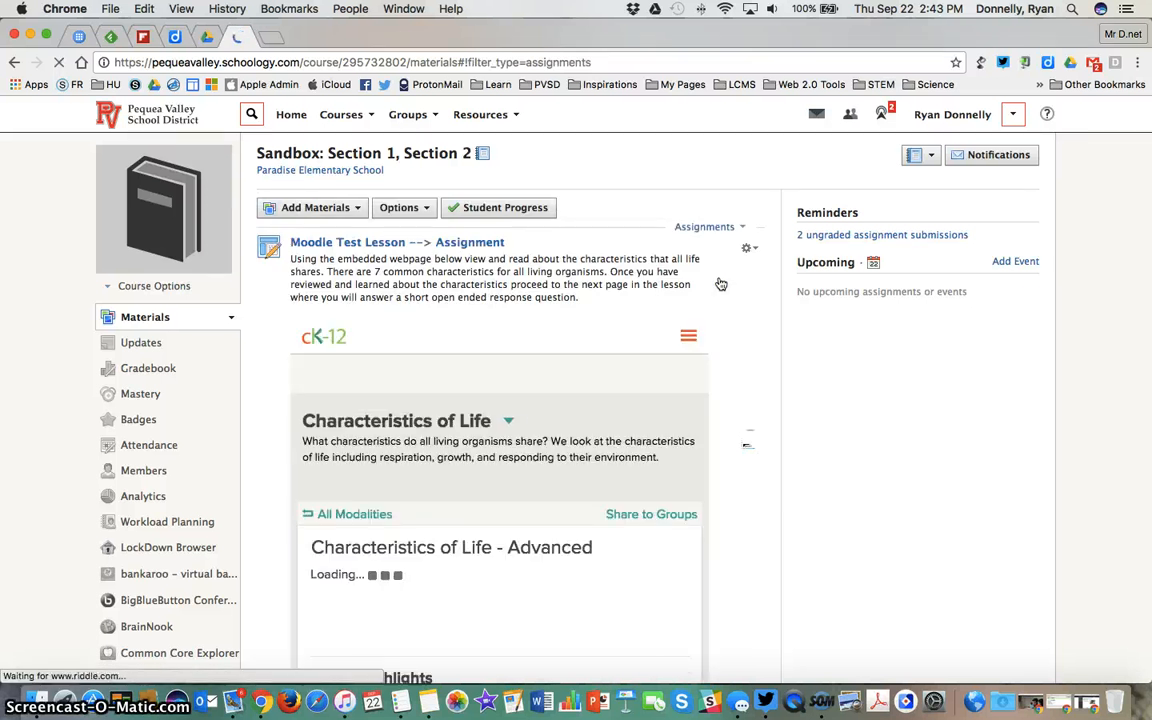
{"action": "left_click", "coordinate": [543, 266]}
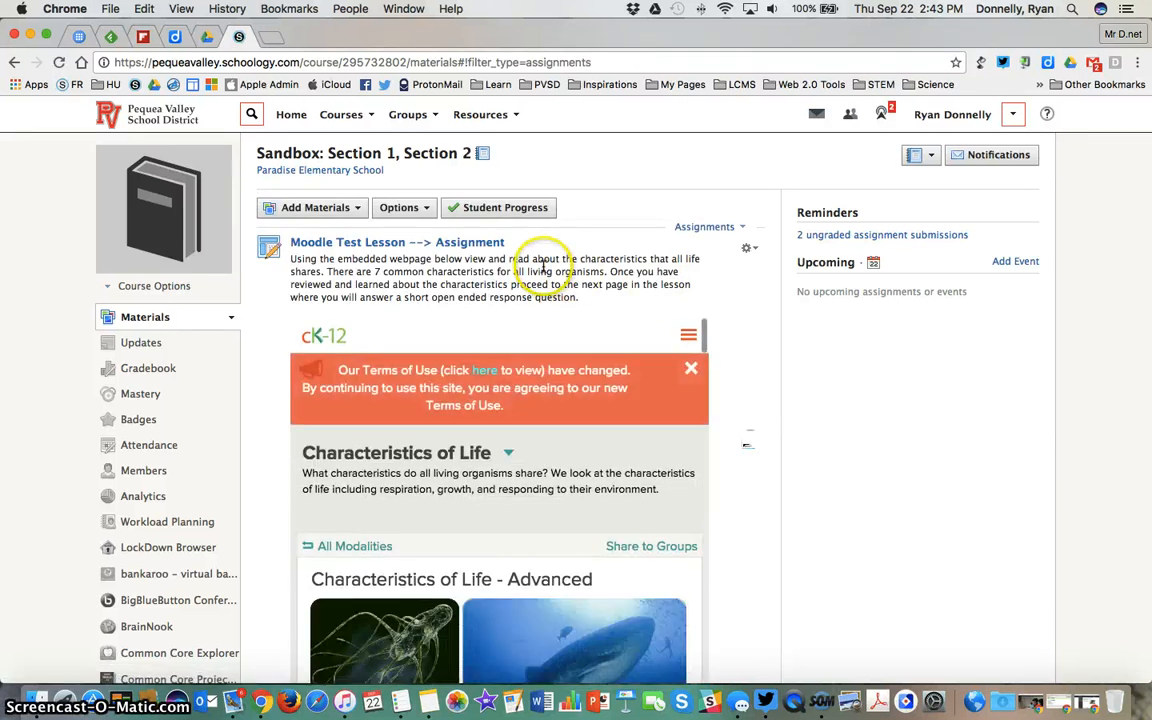
Open Moodle Test Lesson --> Assignment and switch its submissions view to Section 2
{"action": "left_click", "coordinate": [461, 243]}
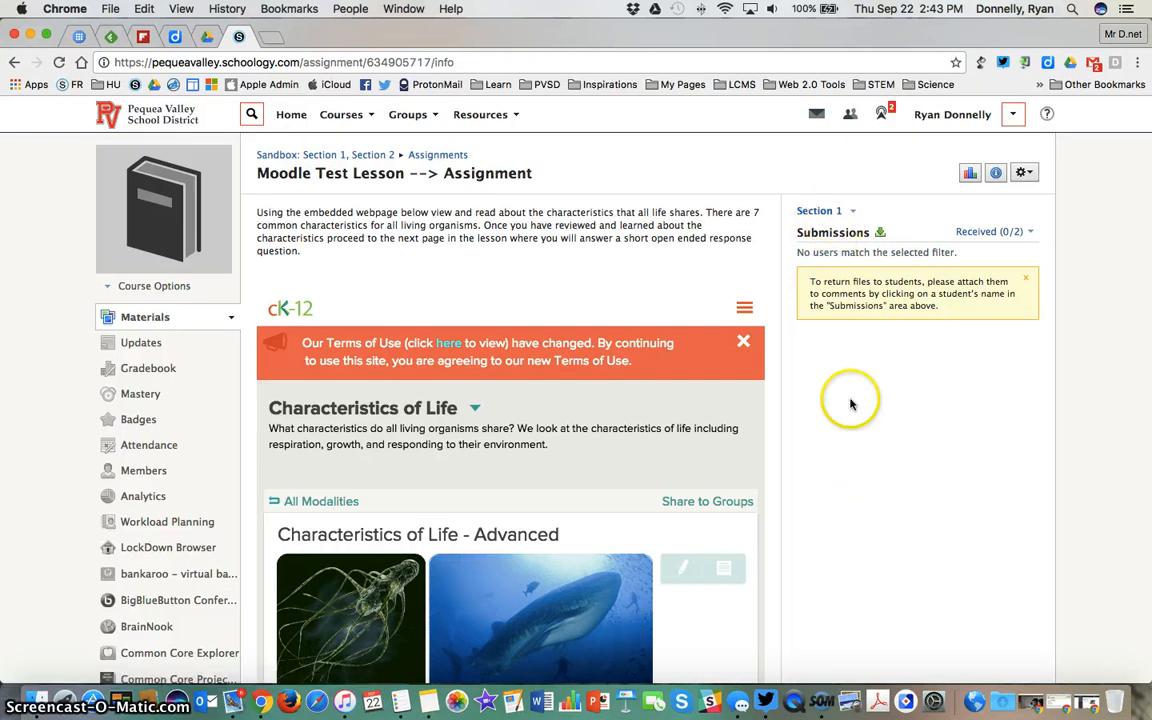
{"action": "left_click", "coordinate": [822, 212]}
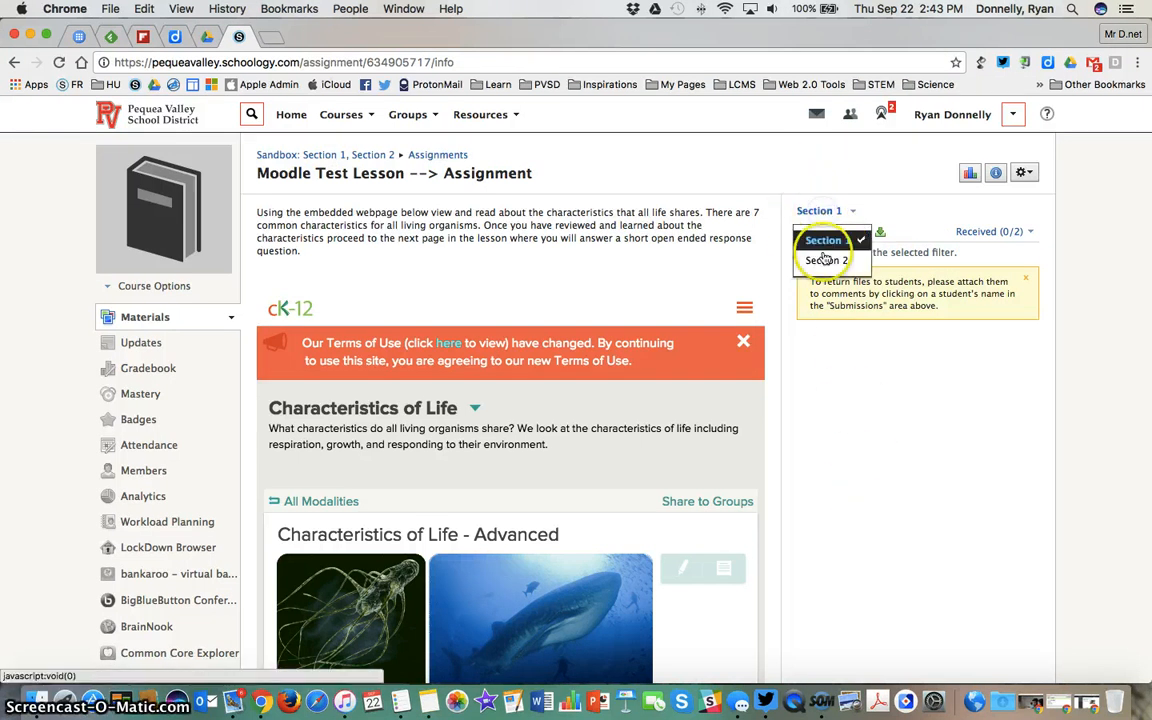
{"action": "left_click", "coordinate": [826, 260]}
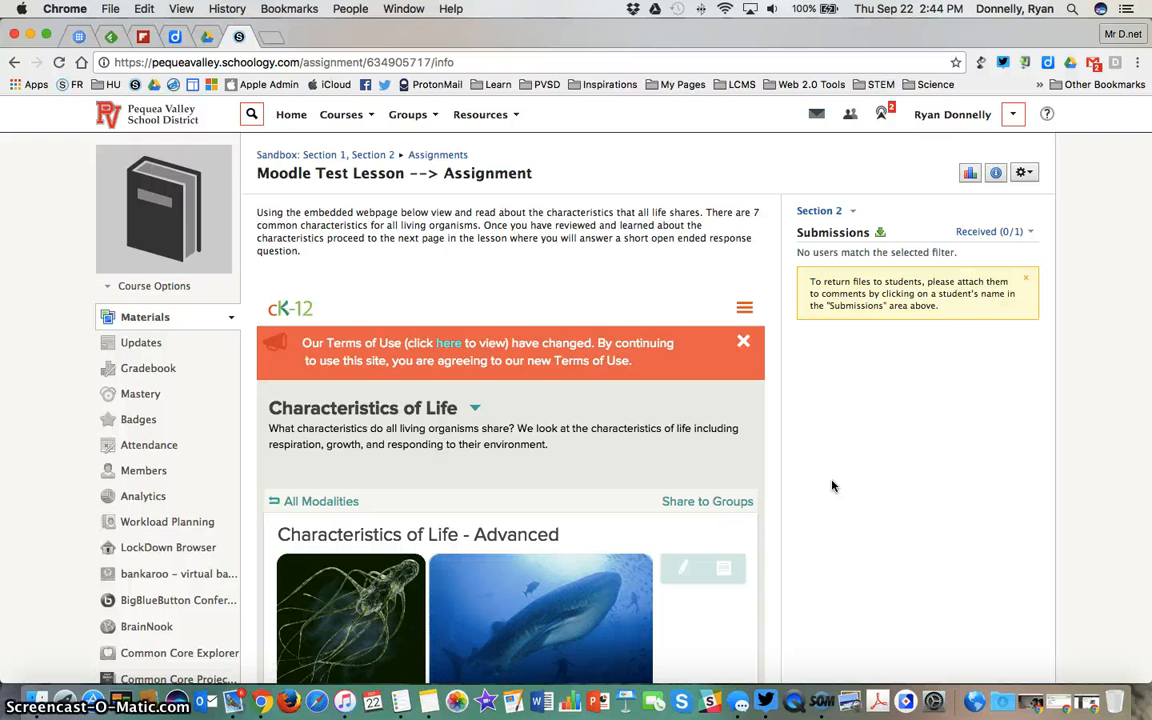
Try customizing the assignment's availability separately for Section 1 and Section 2, cancelling the edit
{"action": "left_click", "coordinate": [1026, 175]}
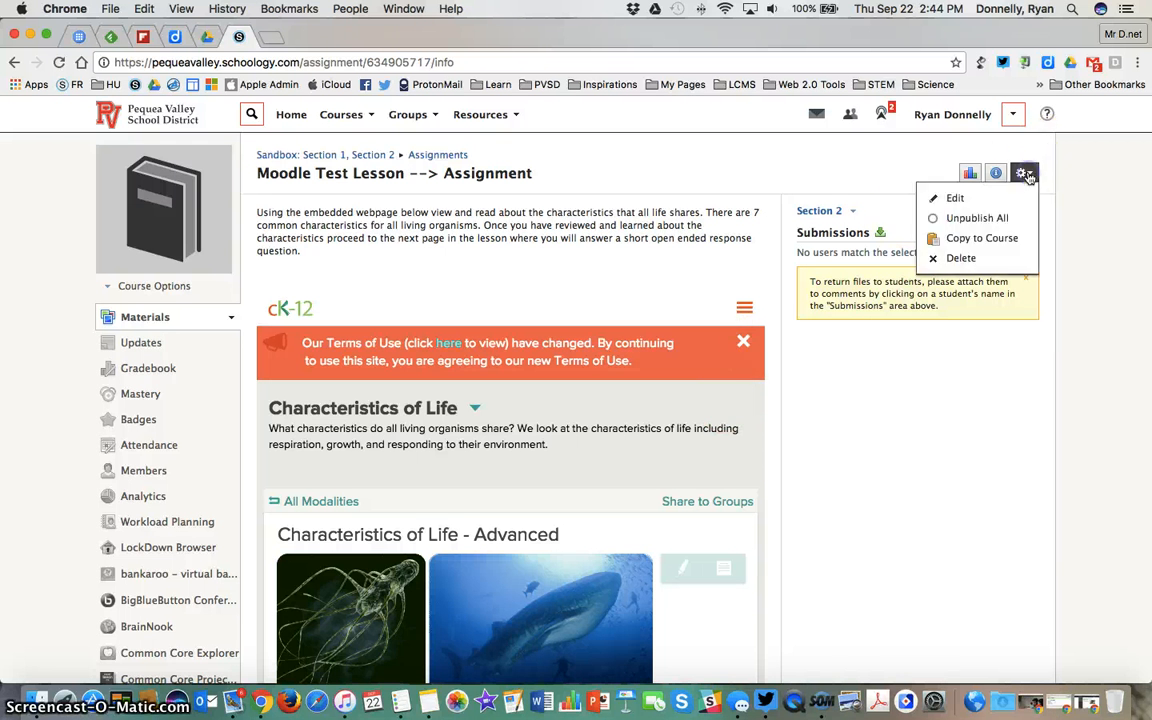
{"action": "left_click", "coordinate": [1008, 200]}
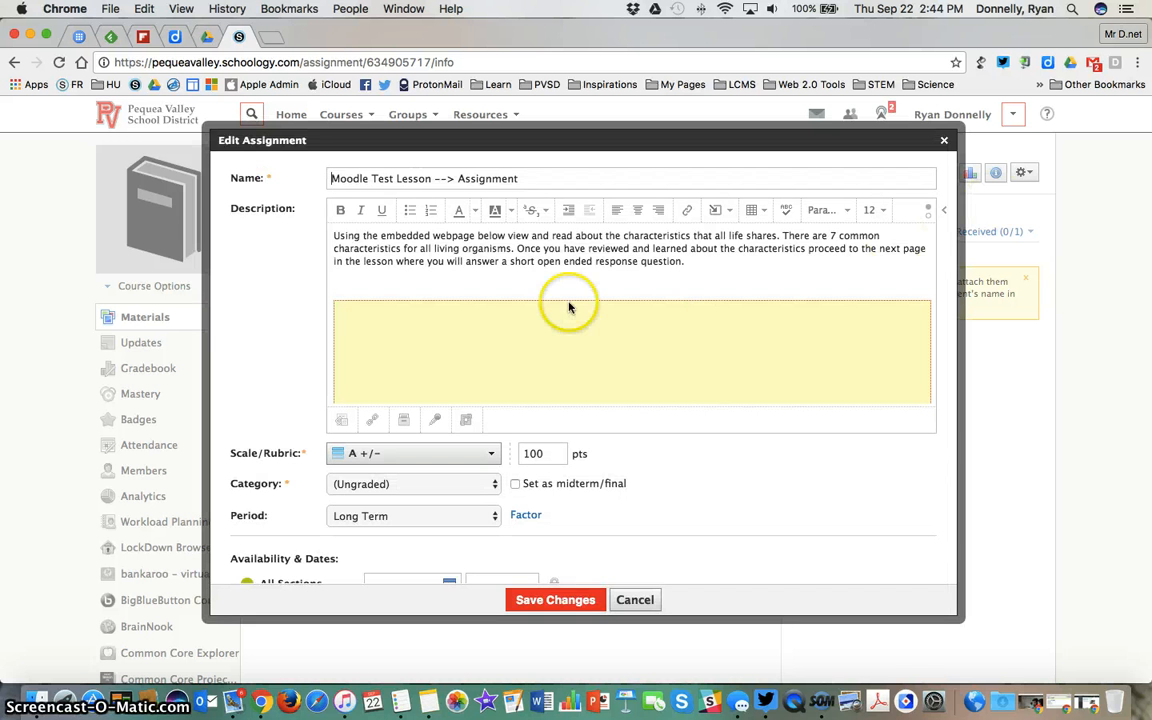
{"action": "scroll", "coordinate": [296, 329], "scroll_direction": "down", "scroll_amount": 3}
{"action": "scroll", "coordinate": [293, 330], "scroll_direction": "down", "scroll_amount": 1}
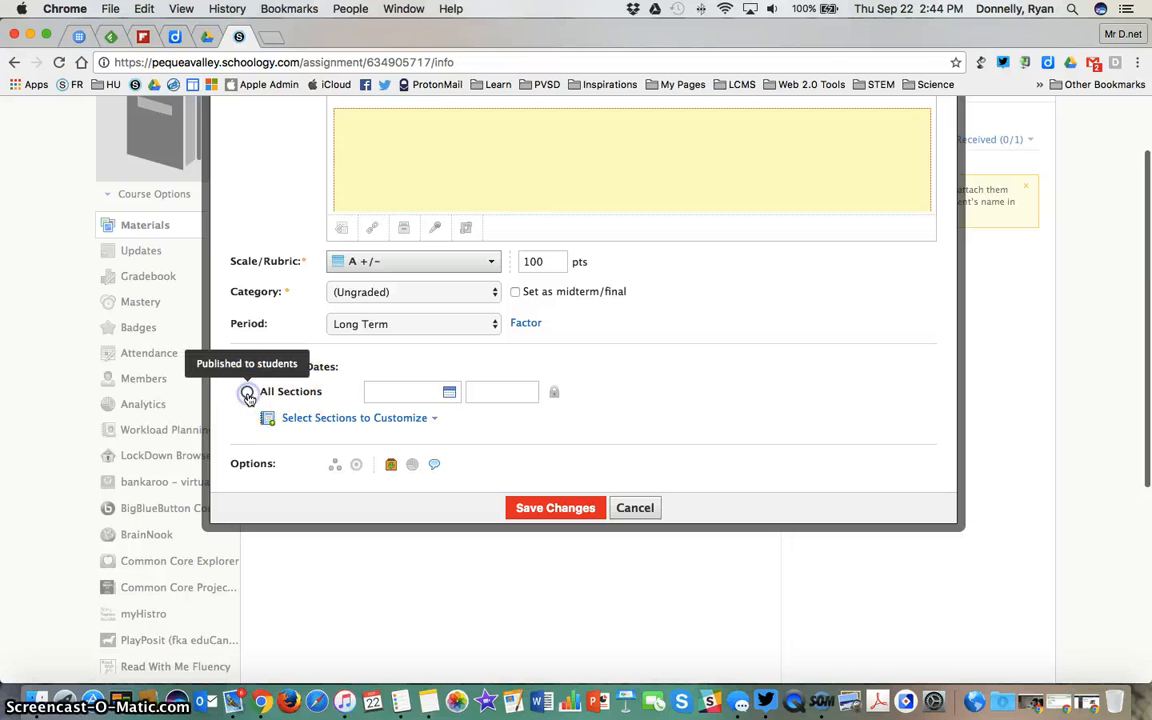
{"action": "left_click", "coordinate": [268, 419]}
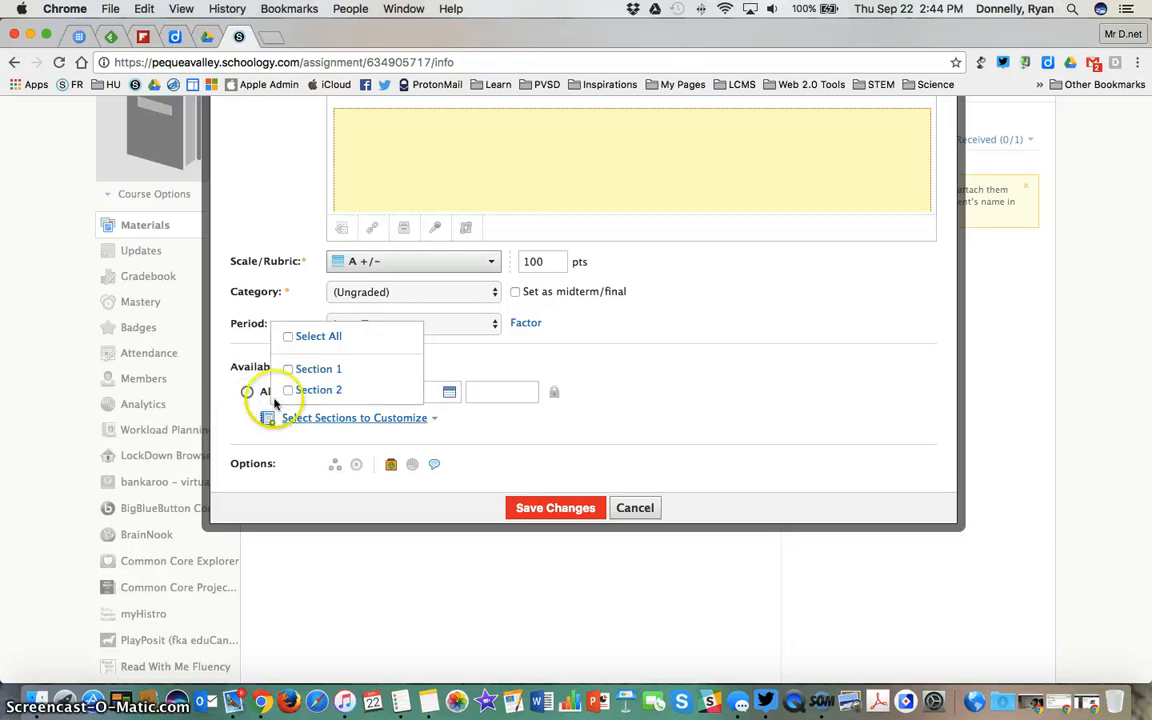
{"action": "left_click", "coordinate": [289, 369]}
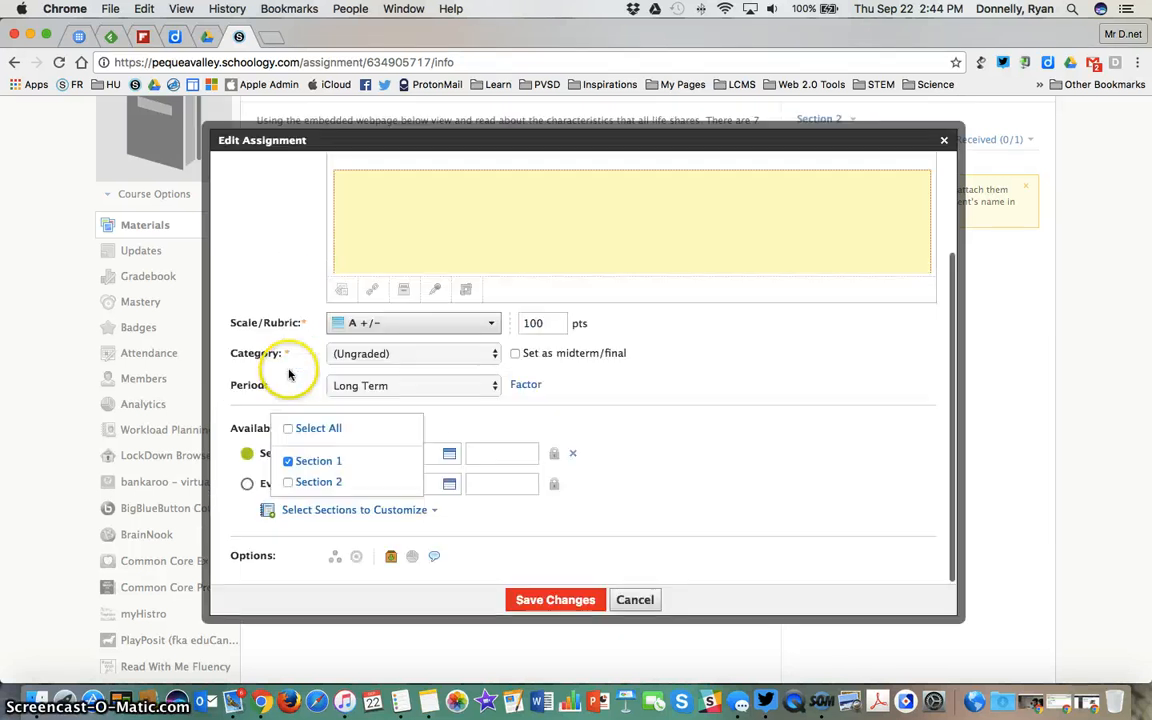
{"action": "left_click", "coordinate": [288, 482]}
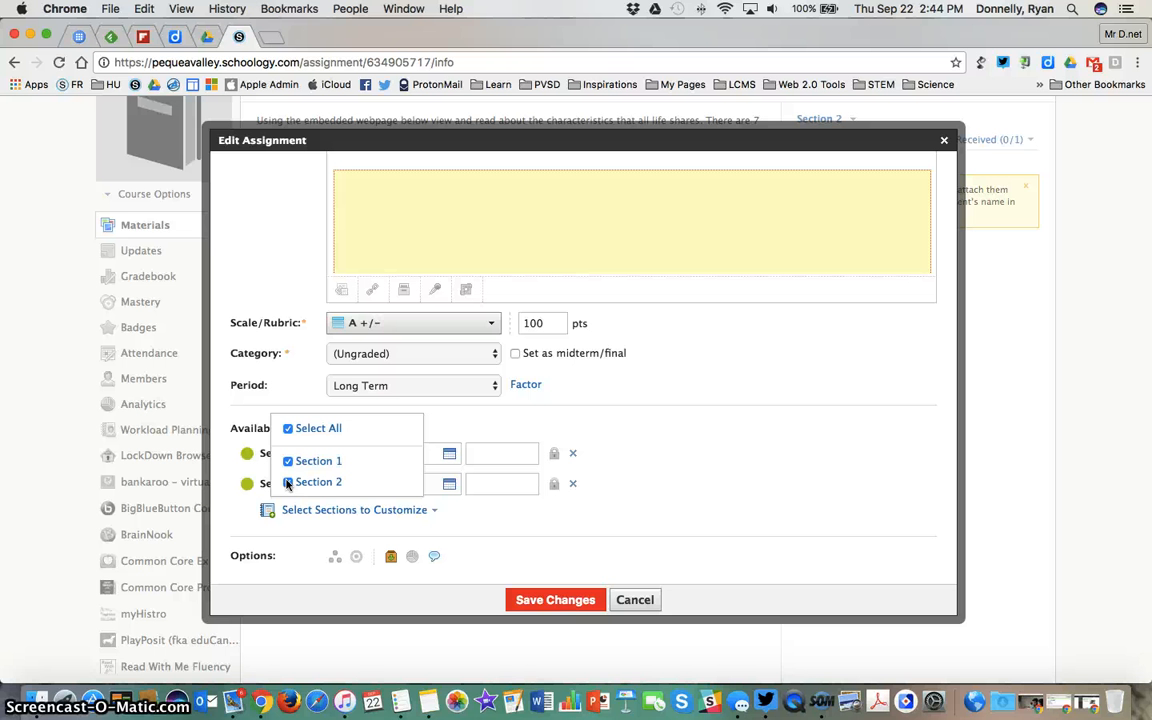
{"action": "left_click", "coordinate": [636, 599]}
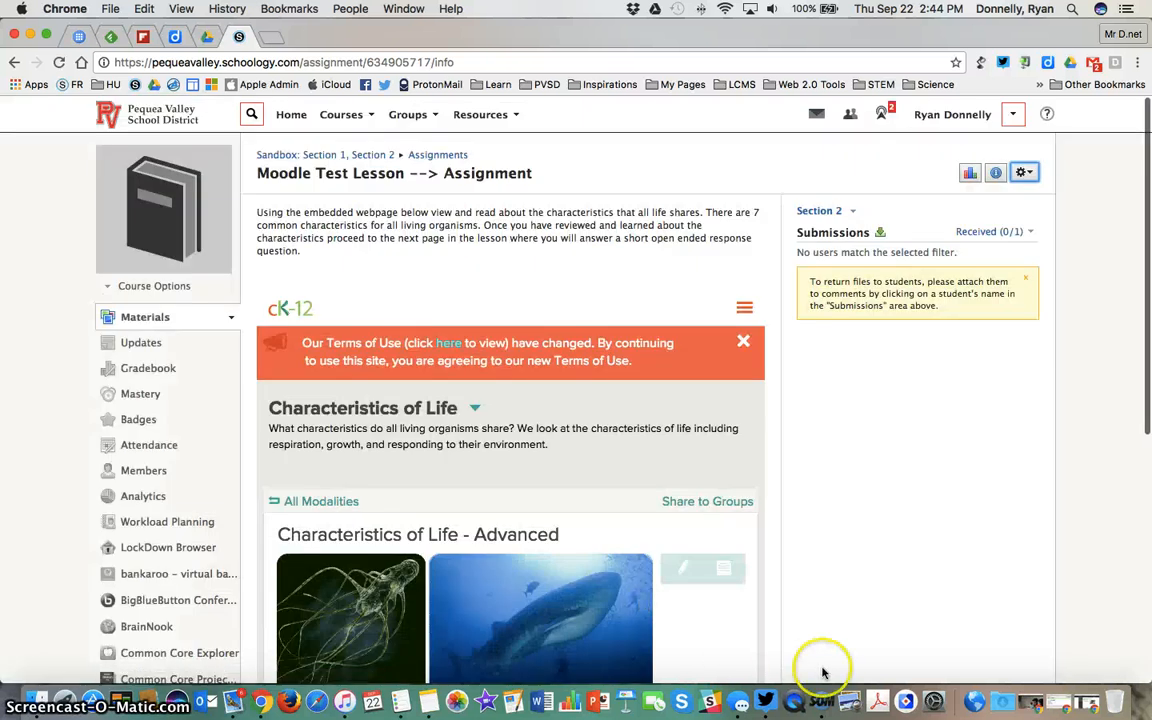